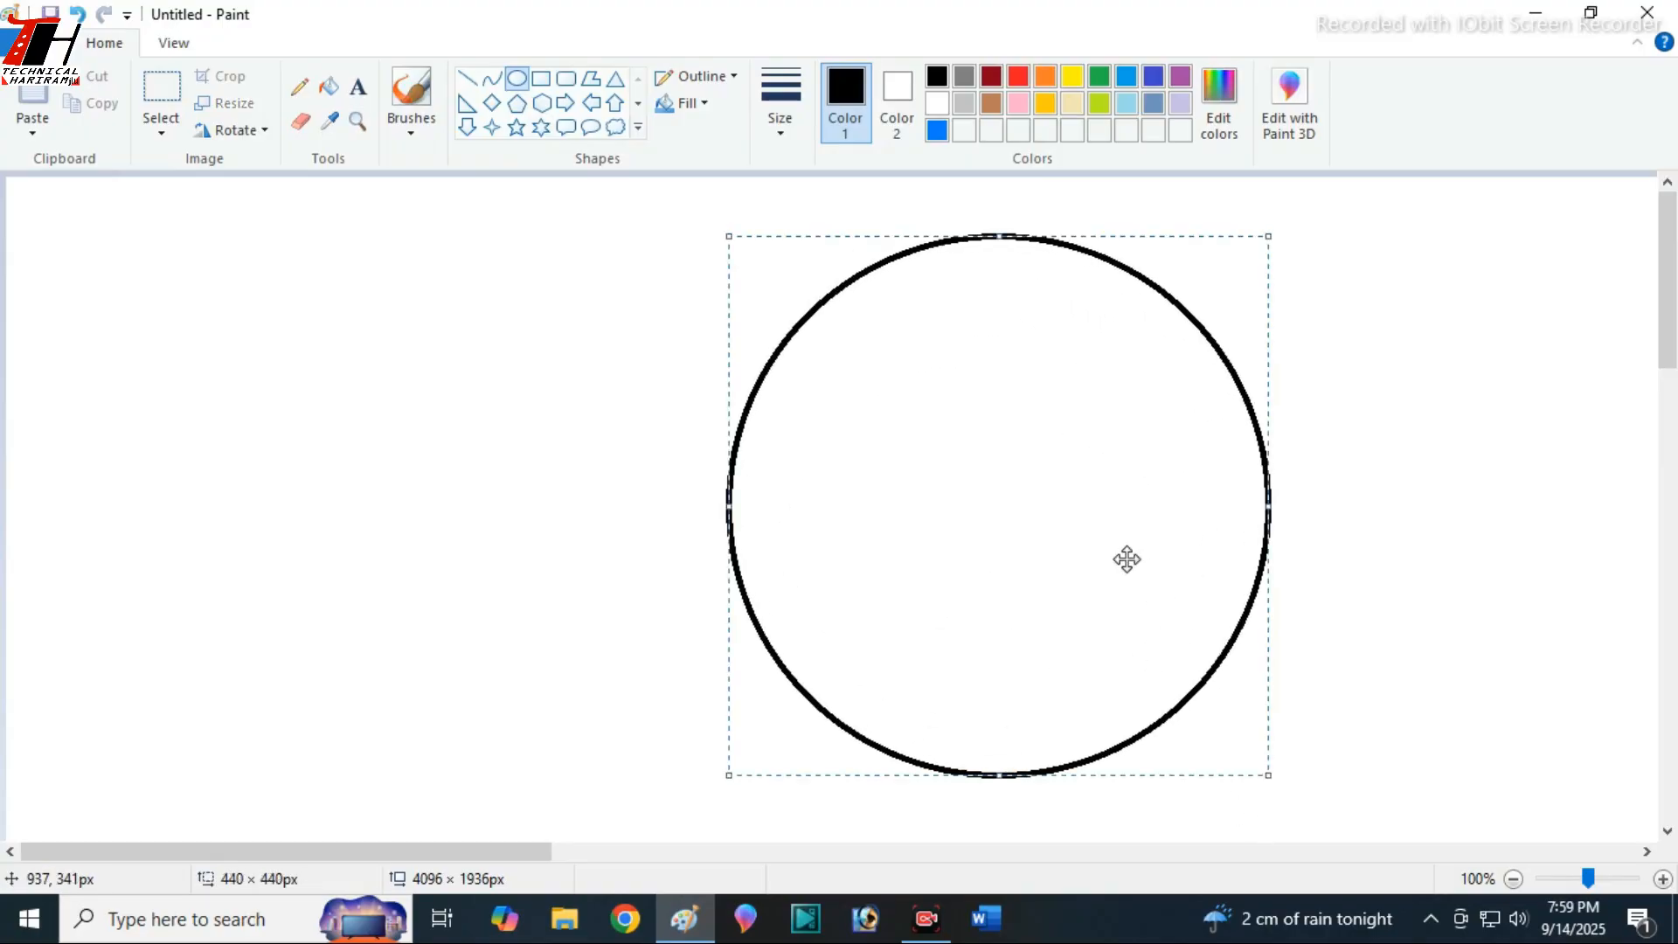
# Move the large circle slightly left and draw a second circle about 262 × 262 px centred inside it
pyautogui.moveTo(1124, 558)
pyautogui.mouseDown()
pyautogui.moveTo(1004, 524)
pyautogui.moveTo(1014, 539)
pyautogui.mouseUp()
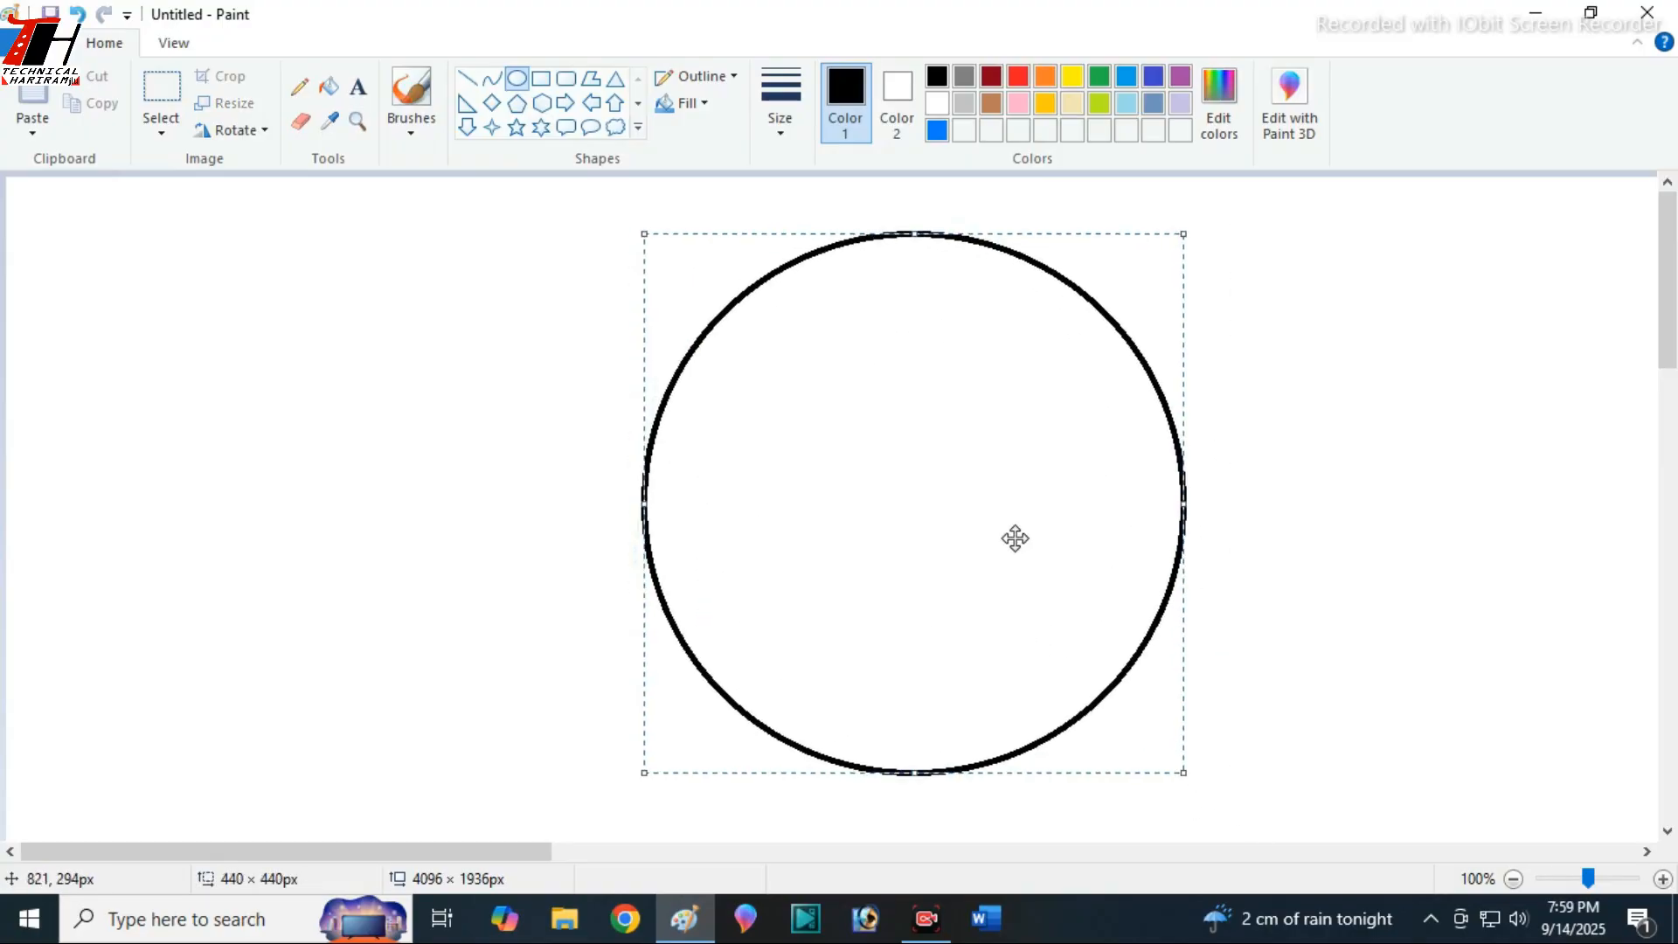
pyautogui.click(1281, 347)
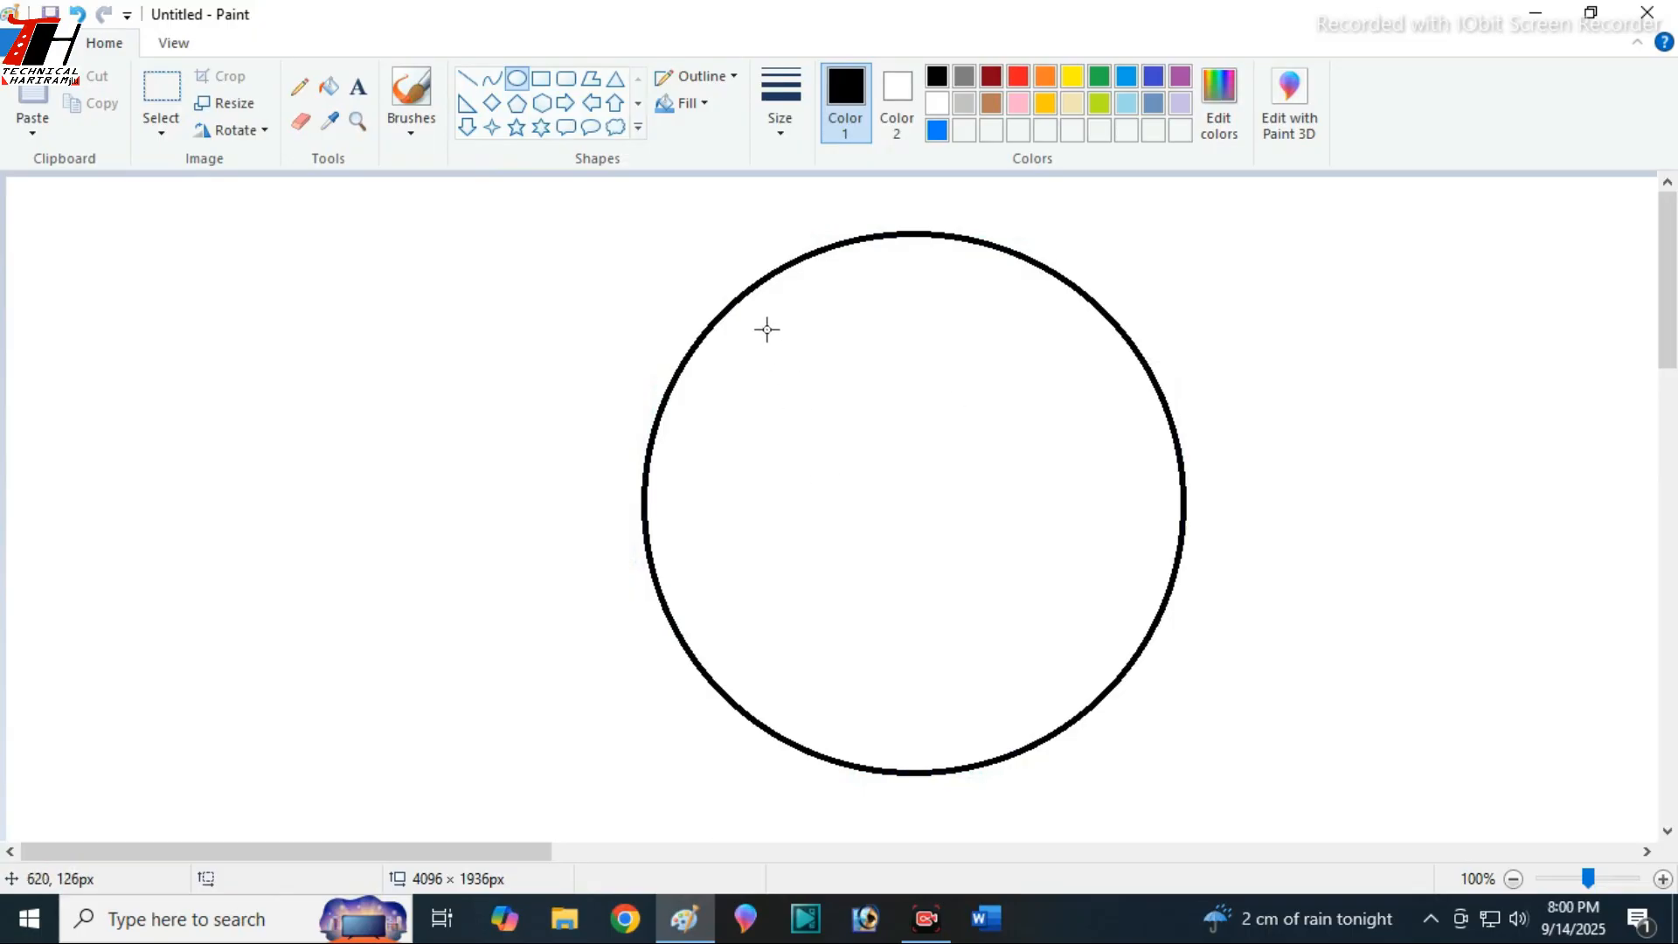
pyautogui.moveTo(766, 329); pyautogui.dragTo(765, 330)
pyautogui.moveTo(820, 428); pyautogui.dragTo(1086, 732)
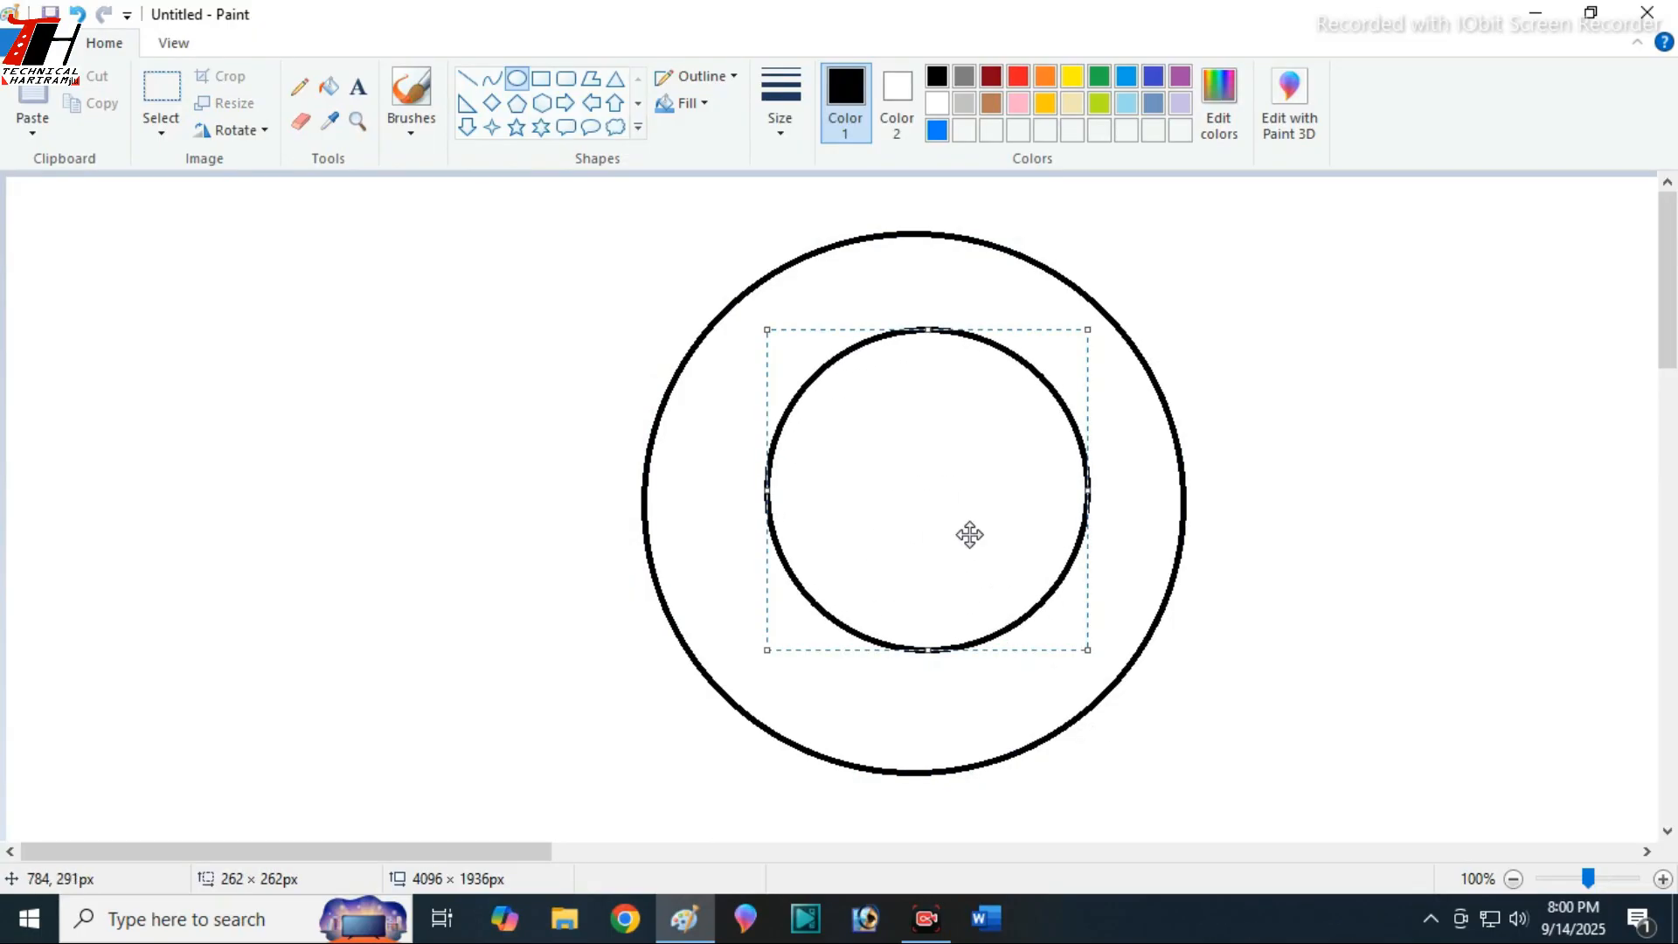
pyautogui.moveTo(969, 534); pyautogui.dragTo(958, 548)
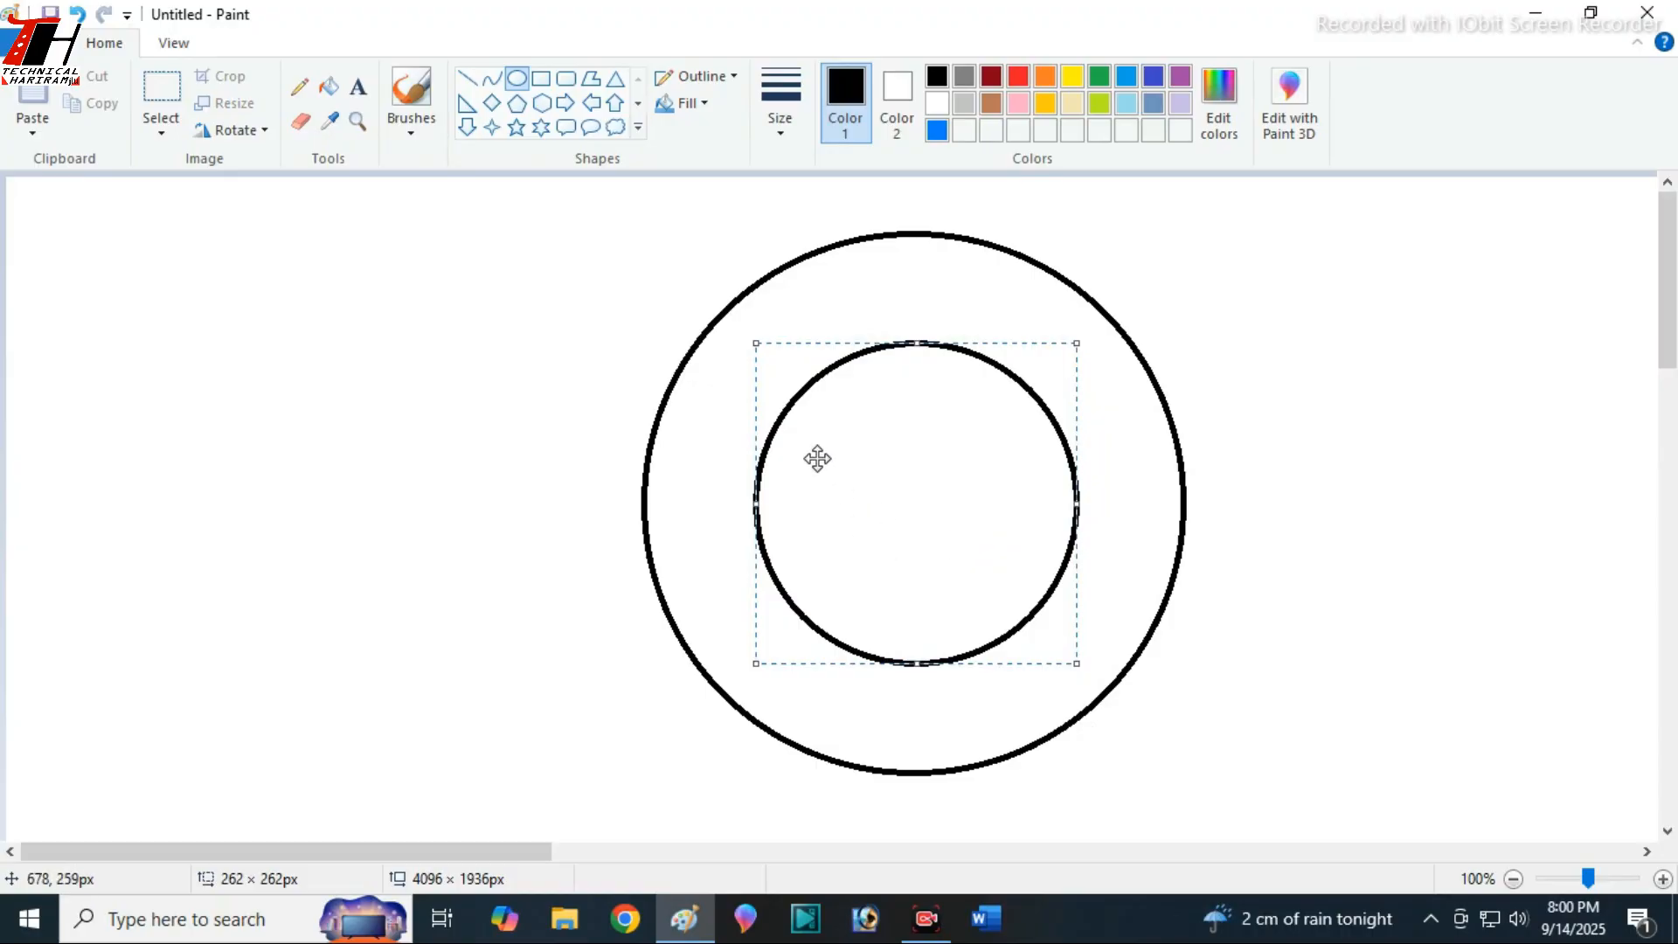
# Shrink the inner circle to about 216 × 208 px and recentre it within the large circle
pyautogui.moveTo(756, 344); pyautogui.dragTo(778, 375)
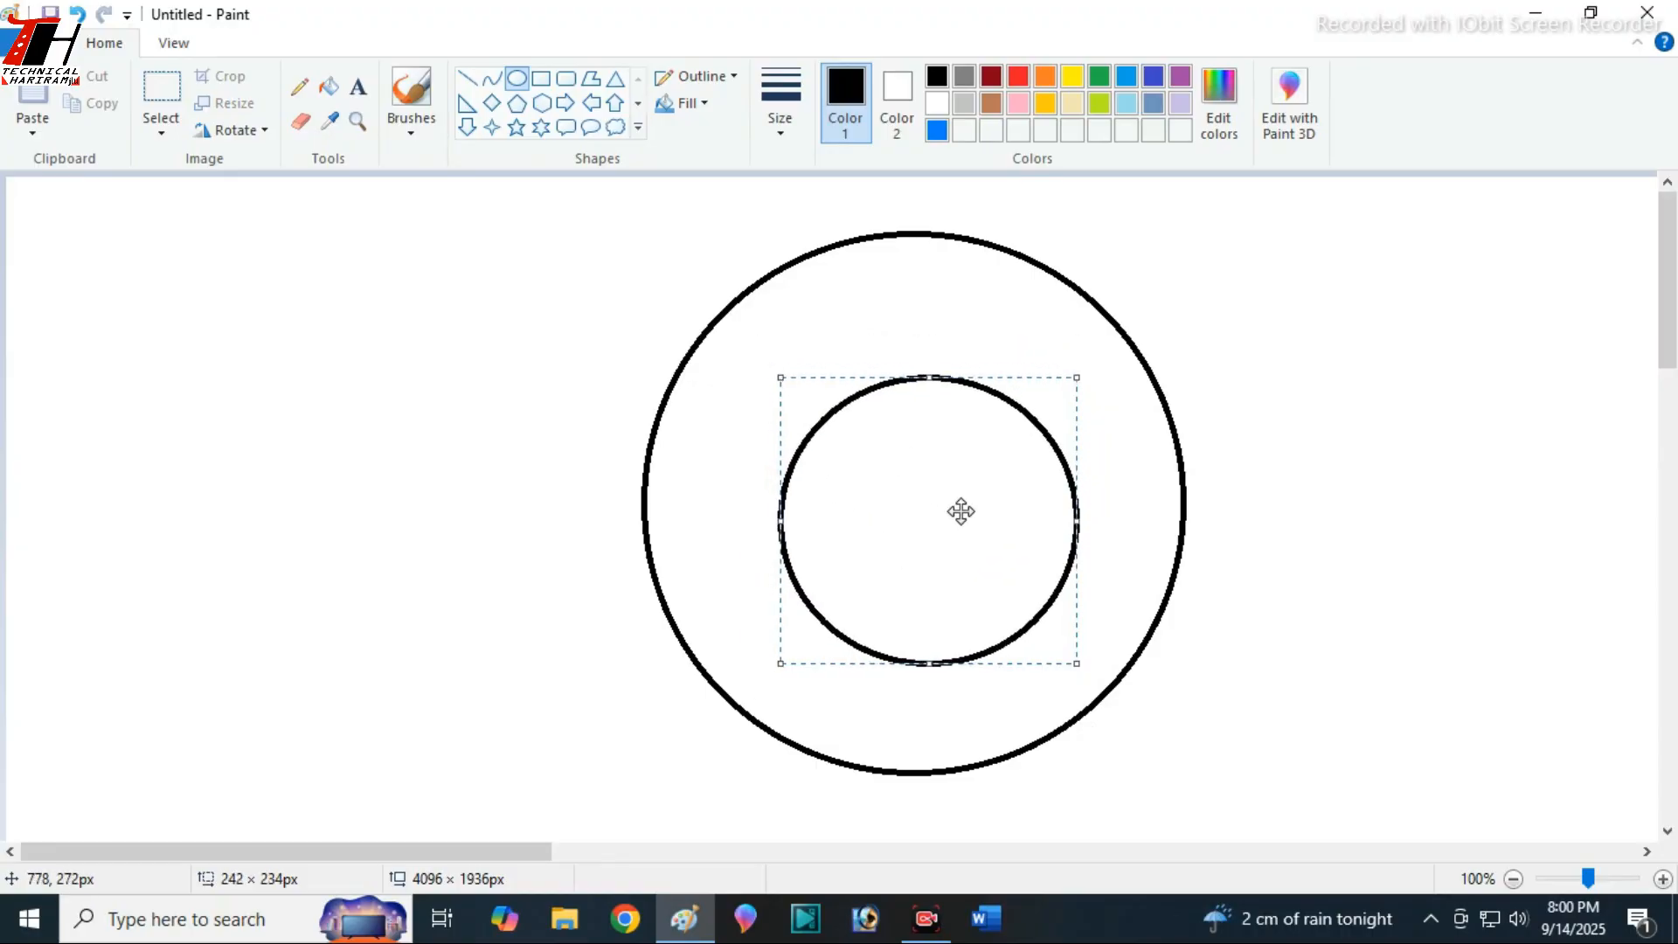
pyautogui.moveTo(961, 511); pyautogui.dragTo(943, 490)
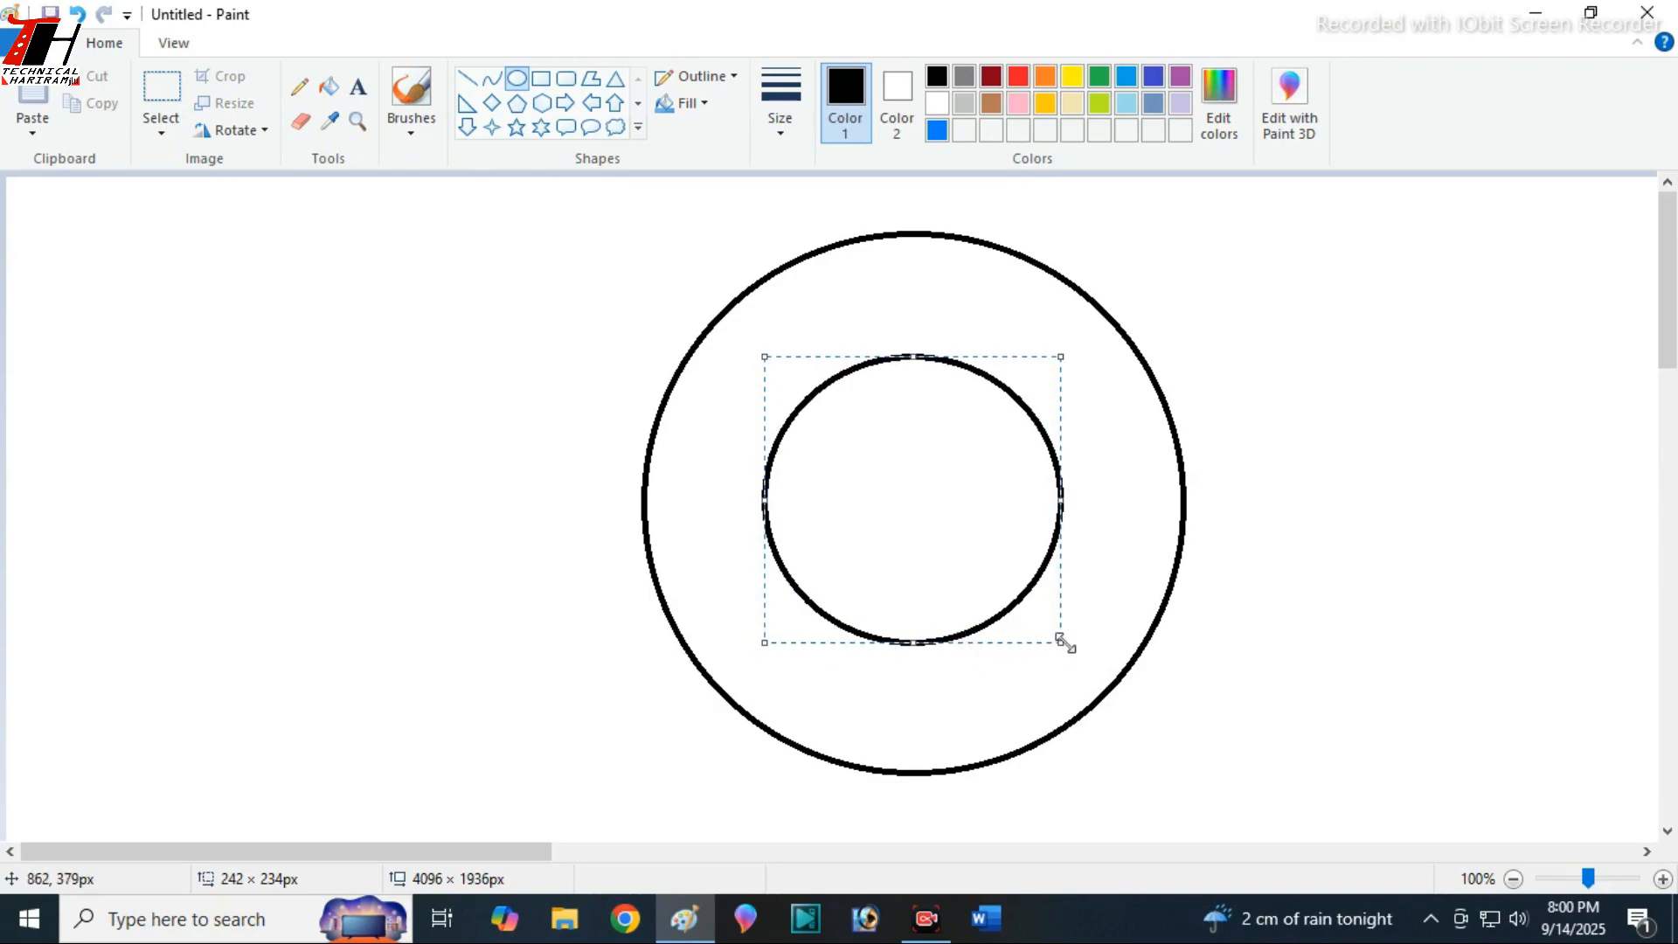
pyautogui.moveTo(1061, 640); pyautogui.dragTo(1004, 574)
pyautogui.moveTo(912, 462); pyautogui.dragTo(929, 487)
pyautogui.moveTo(1022, 597); pyautogui.dragTo(1045, 637)
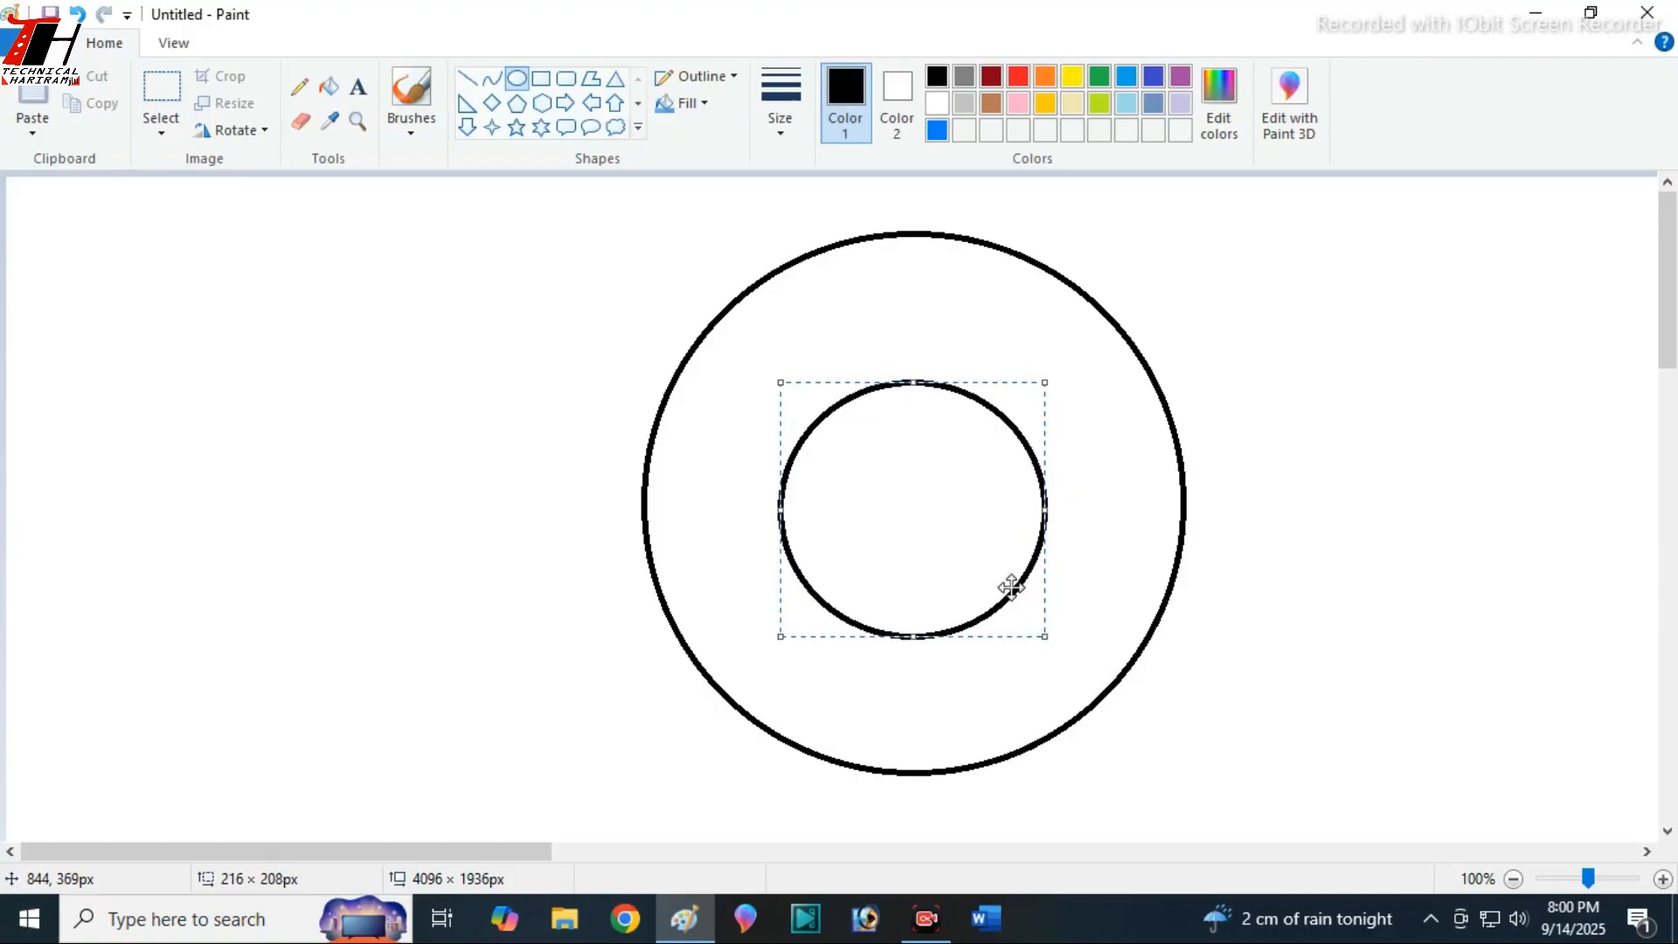
pyautogui.moveTo(971, 537); pyautogui.dragTo(970, 526)
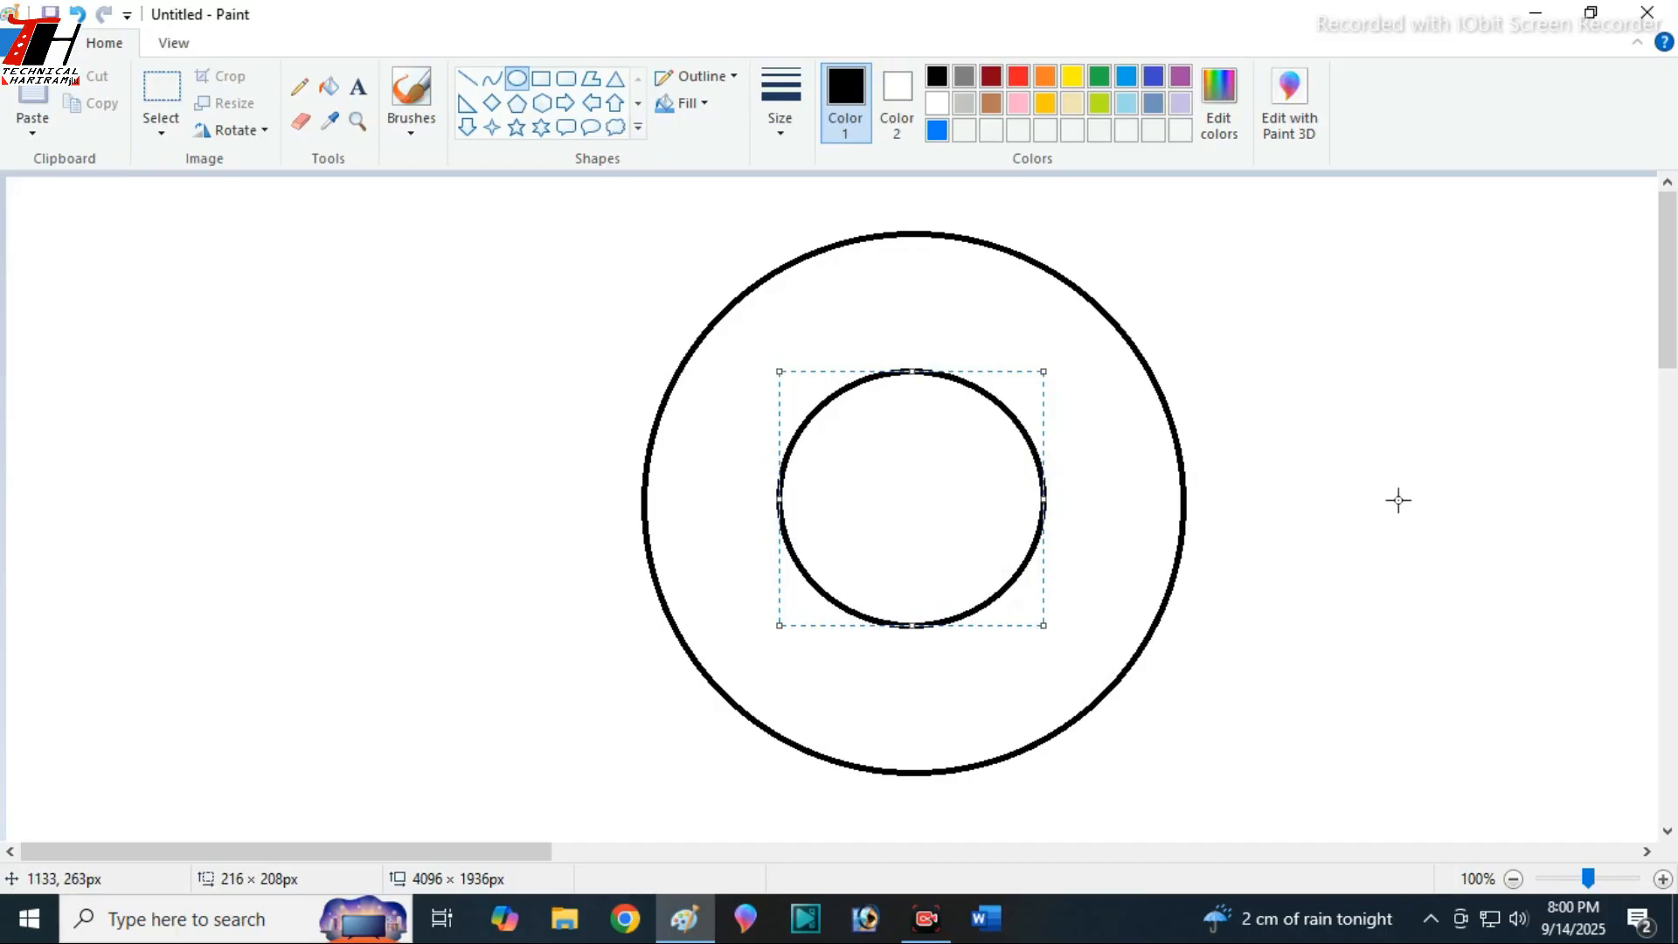
pyautogui.click(1362, 439)
pyautogui.hotkey('alt', 'shift')
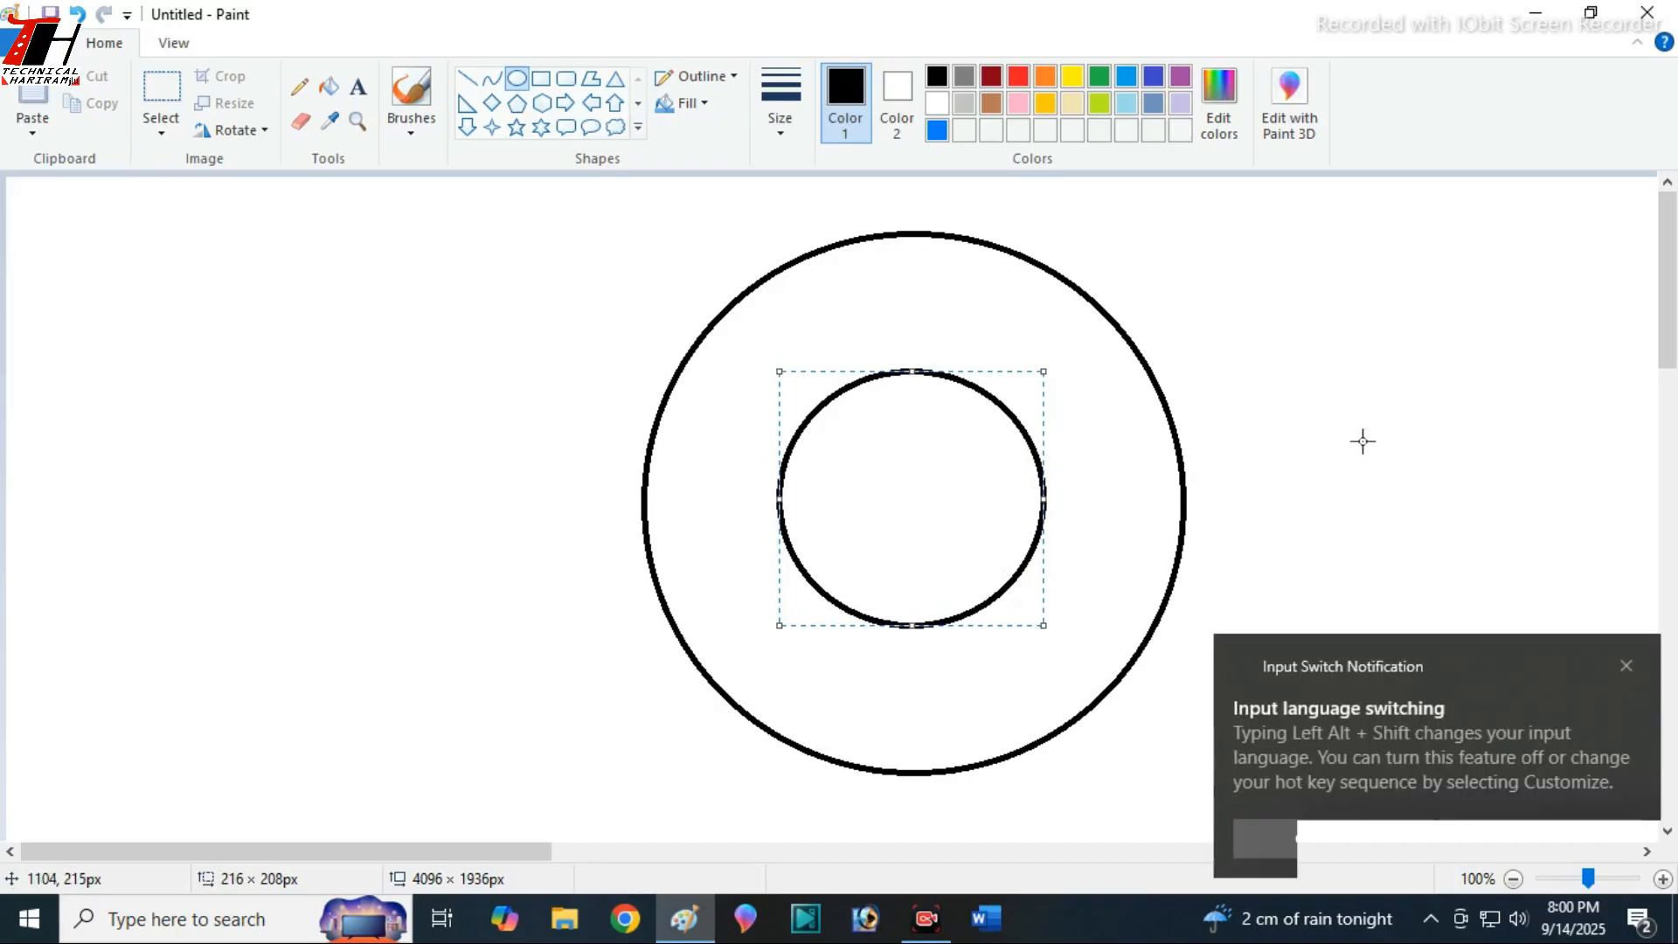
pyautogui.click(1619, 665)
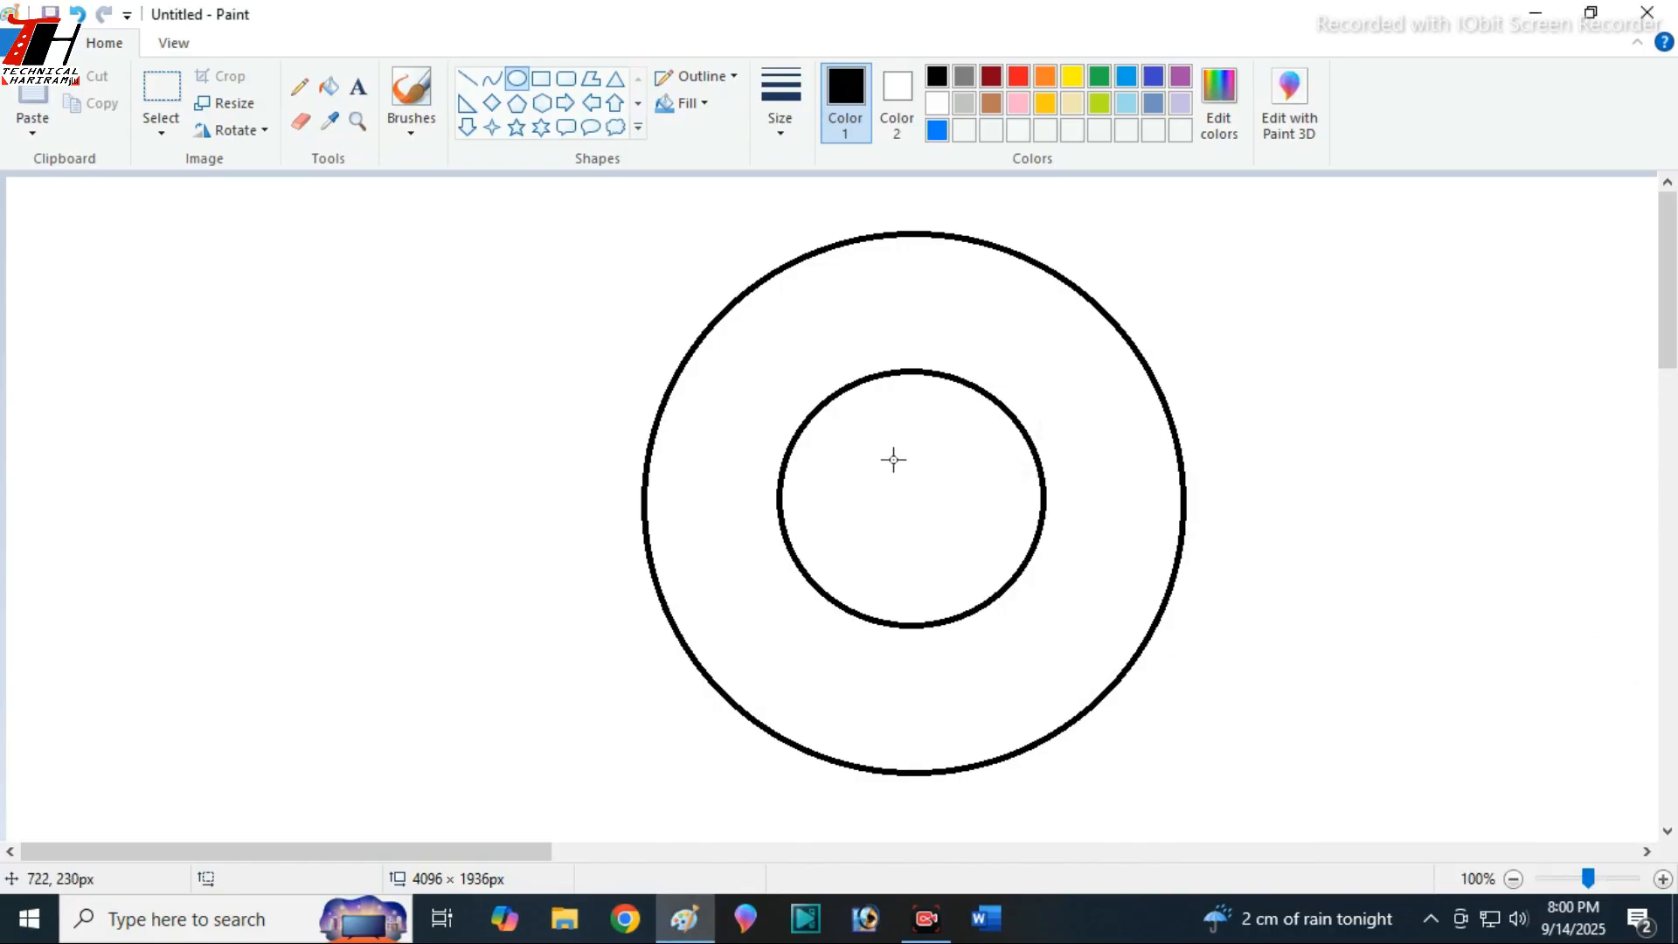
# Draw a third circle, sized to about 182 × 177 px, centred inside the inner circle to form a thin ring
pyautogui.moveTo(877, 461)
pyautogui.mouseDown()
pyautogui.moveTo(1055, 656)
pyautogui.moveTo(1104, 673)
pyautogui.mouseUp()
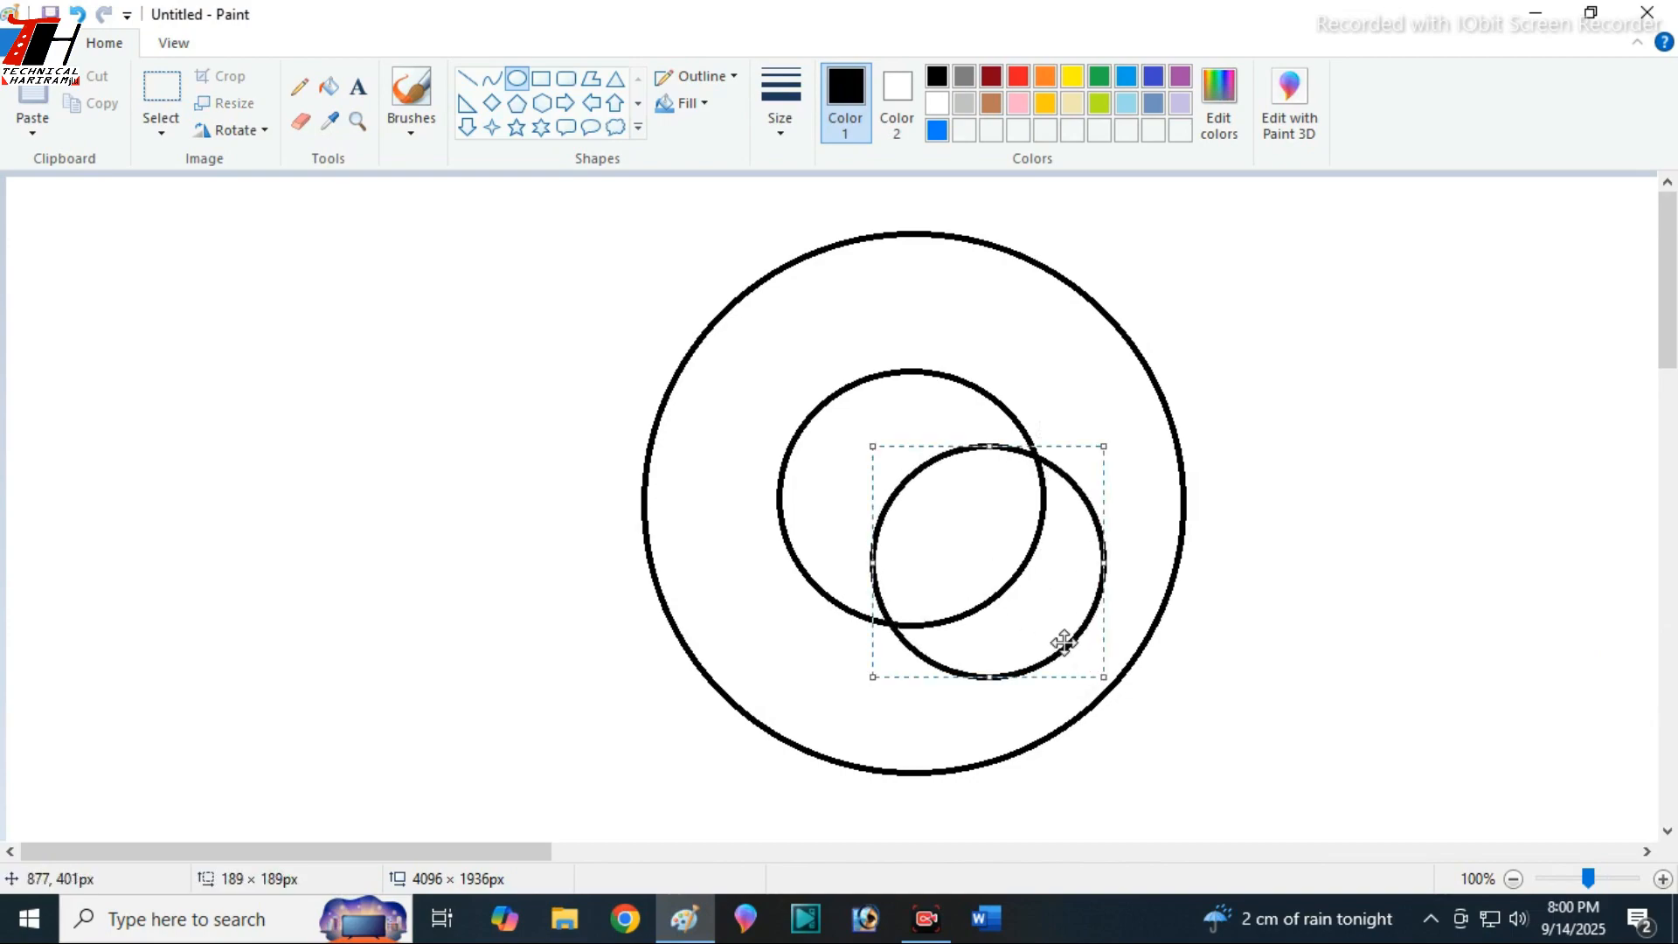
pyautogui.moveTo(1011, 576); pyautogui.dragTo(935, 524)
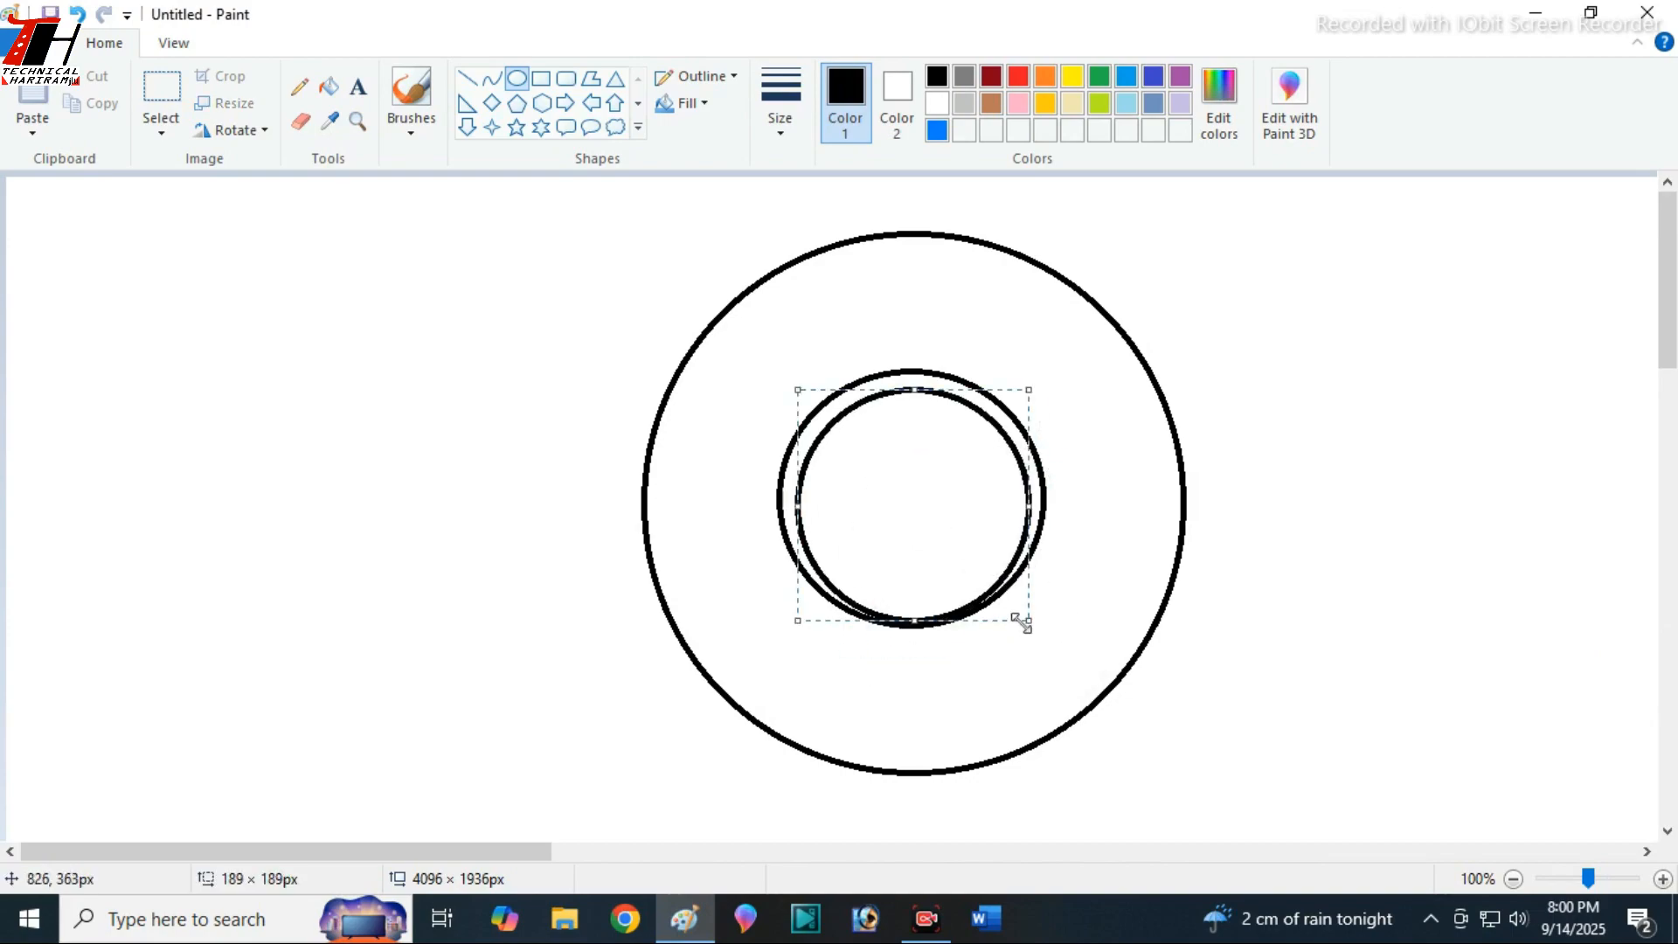
pyautogui.moveTo(1020, 622); pyautogui.dragTo(1019, 605)
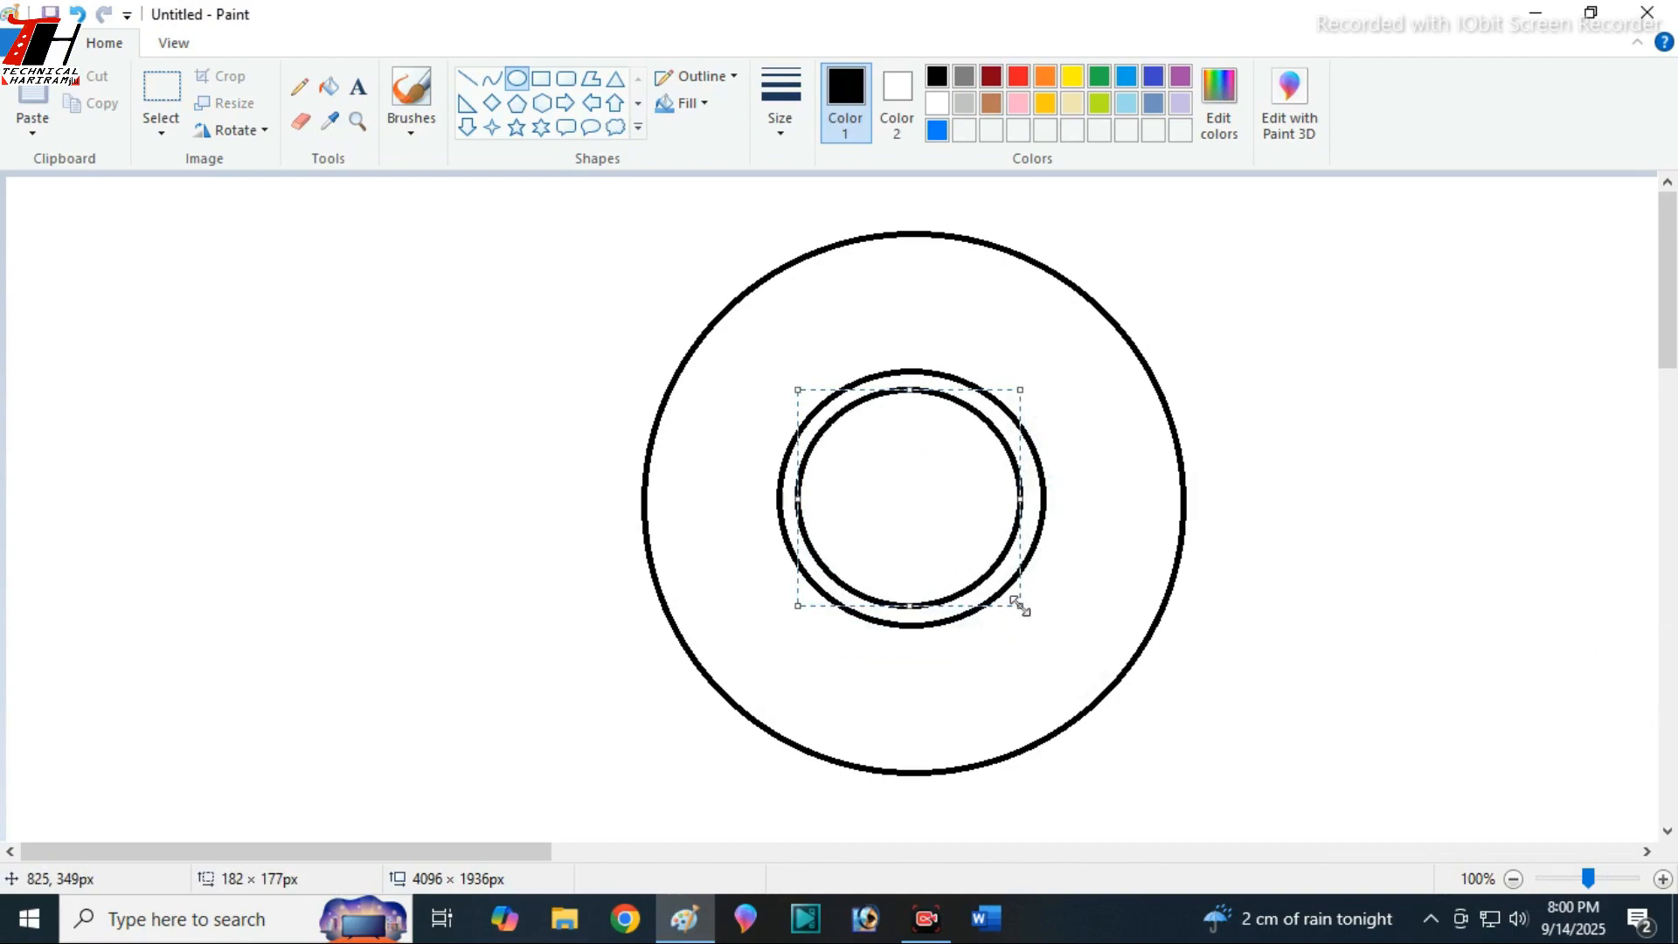
pyautogui.moveTo(947, 510); pyautogui.dragTo(950, 509)
pyautogui.click(1378, 385)
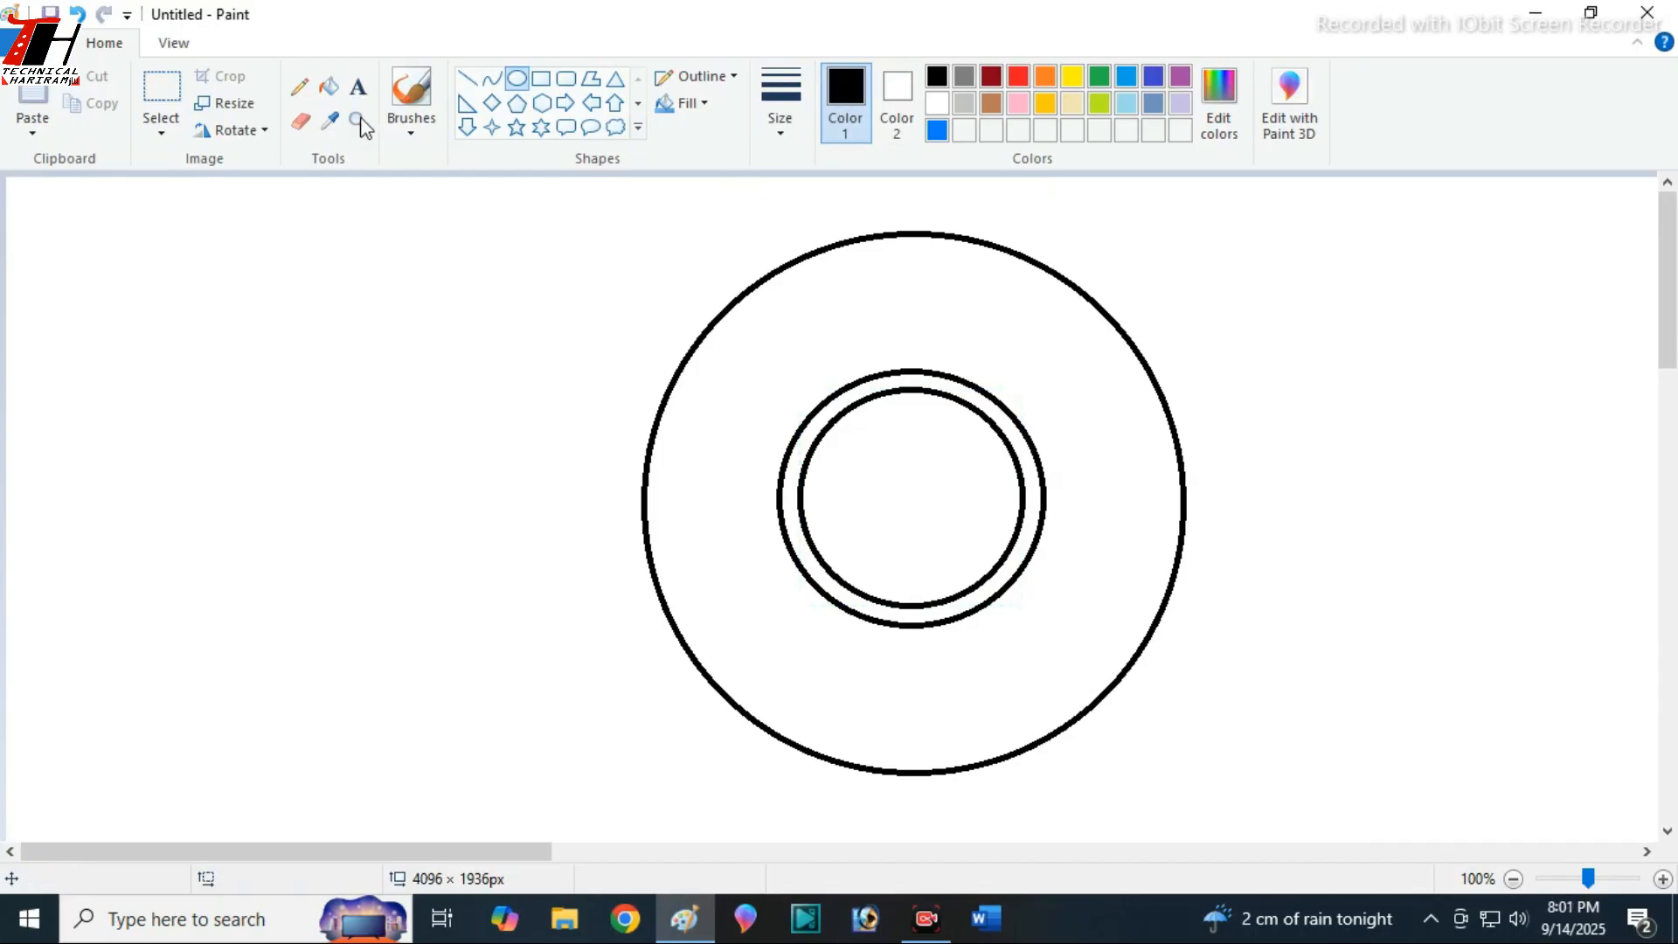
# Fill the wide outer ring between the large circle and the inner circles with light gray
pyautogui.click(331, 87)
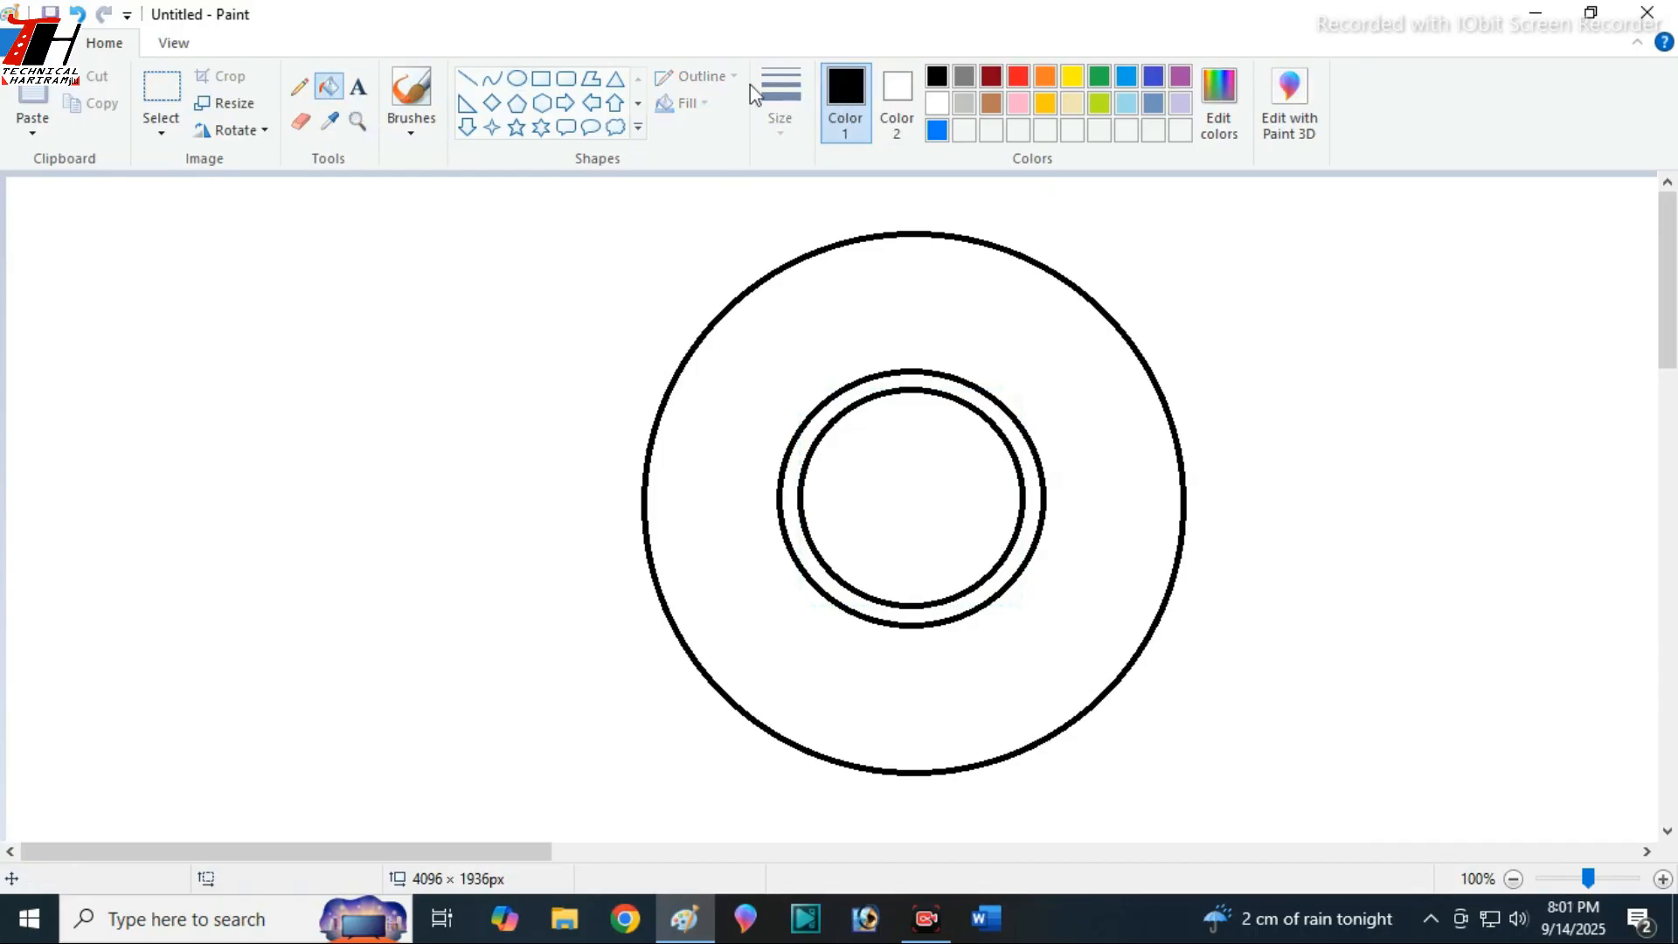
pyautogui.click(966, 104)
pyautogui.click(954, 296)
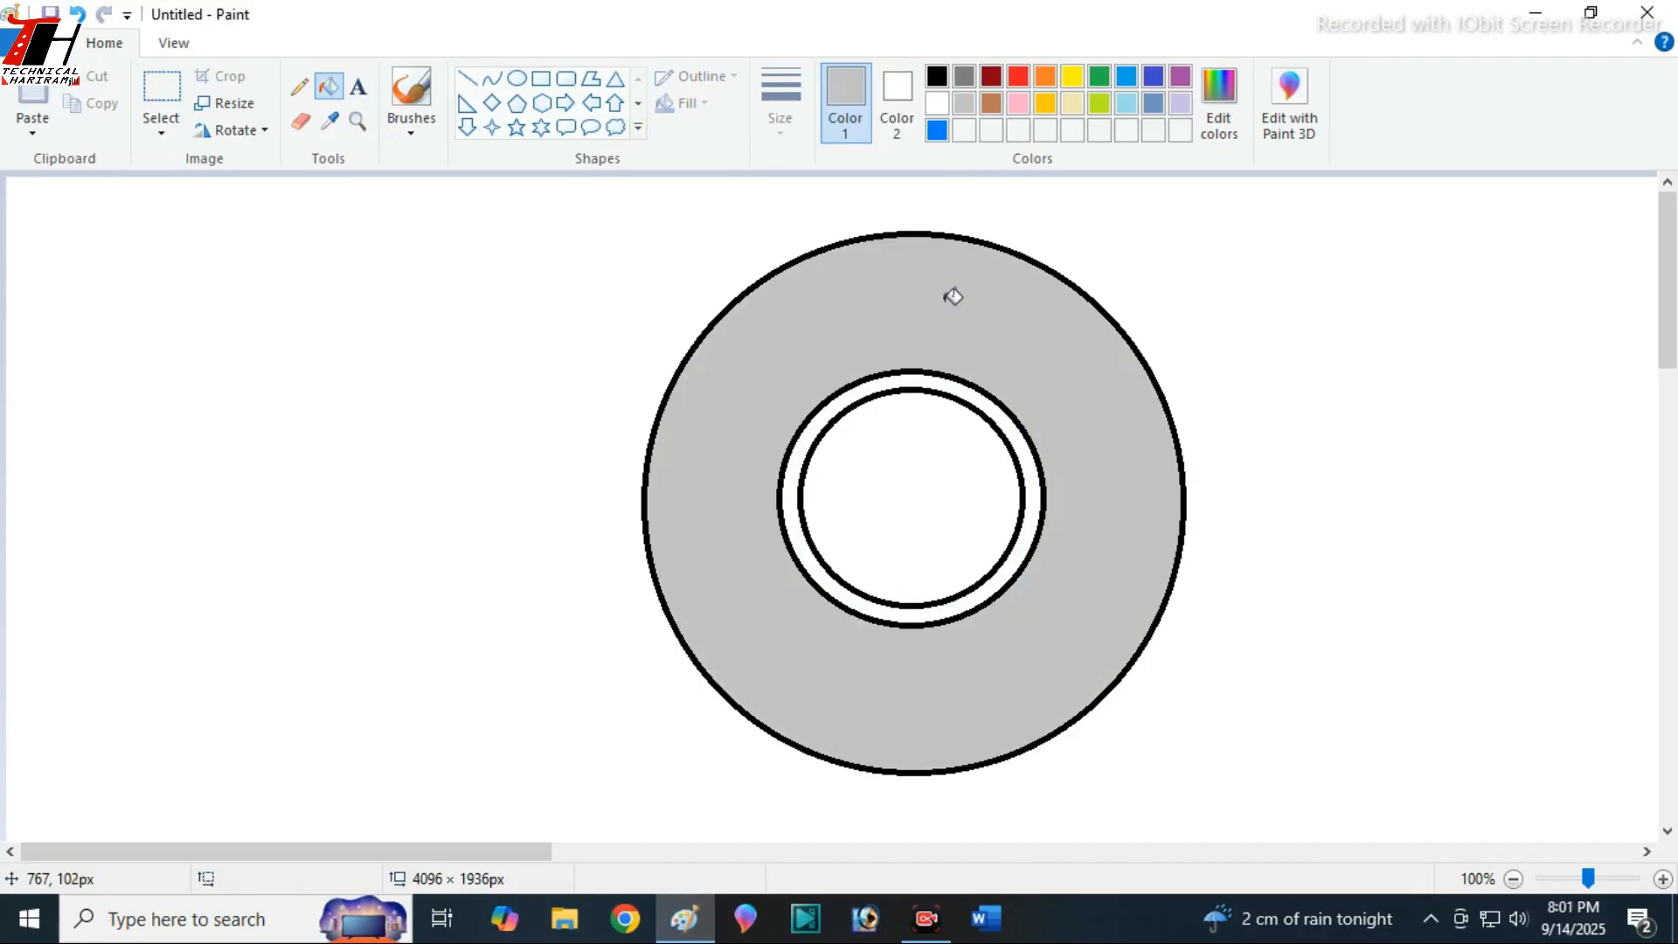
# Set Color 2 to red and use the Eraser to paint a horizontal red band across the gray ring's upper right part
pyautogui.click(895, 87)
pyautogui.click(1019, 79)
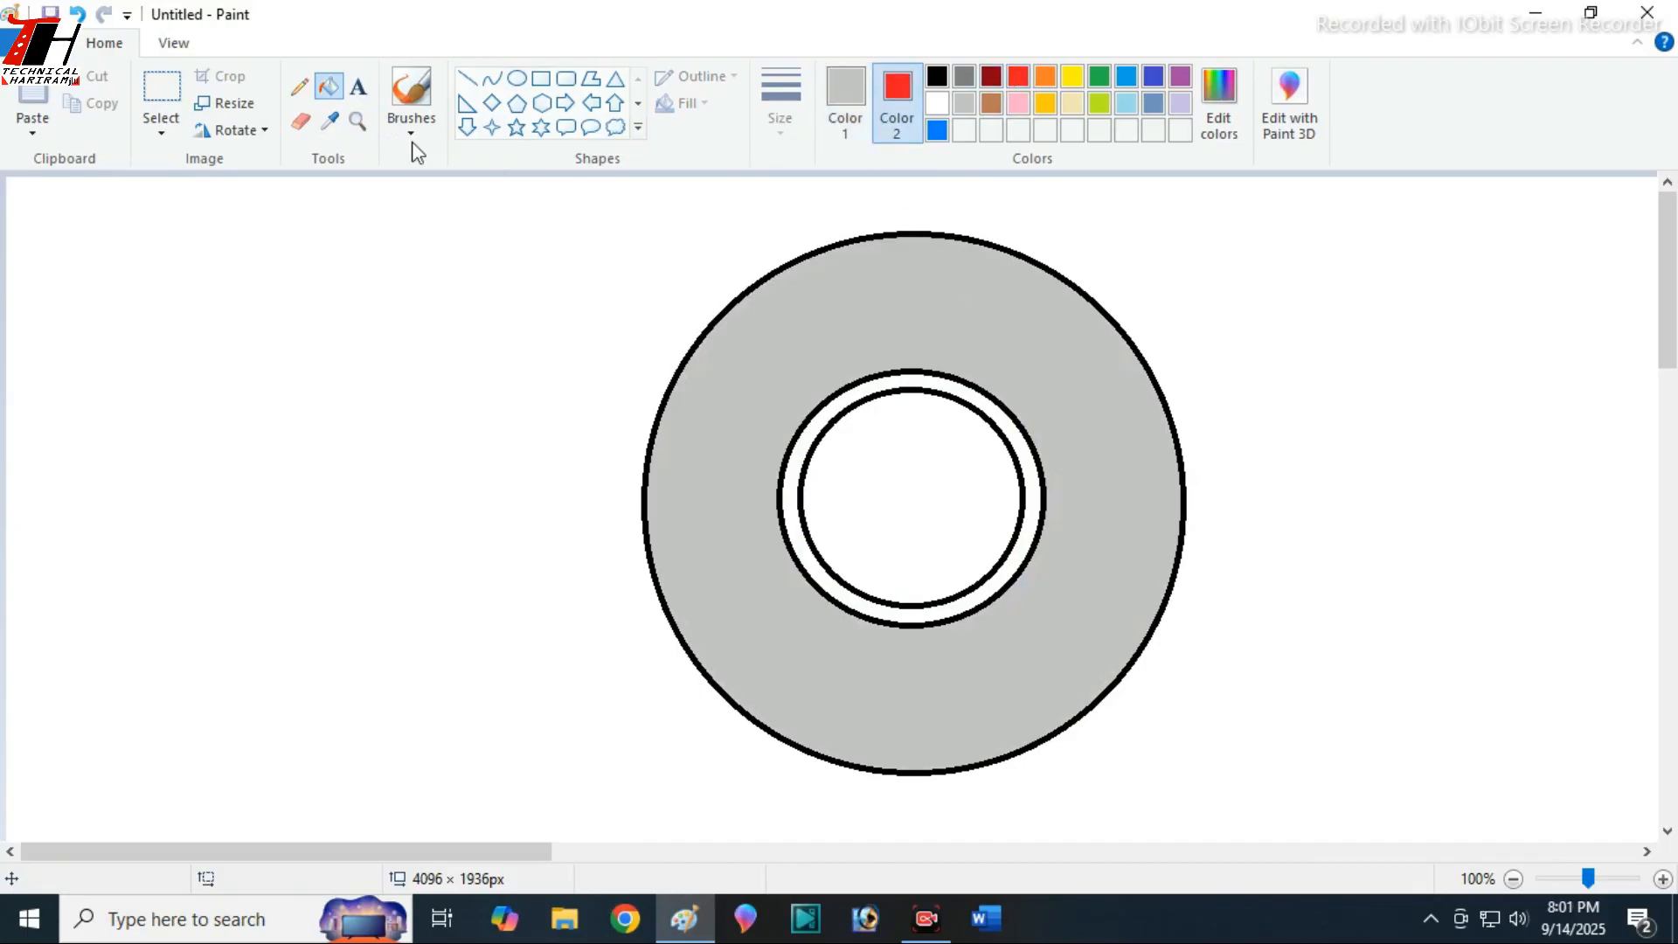
pyautogui.click(300, 121)
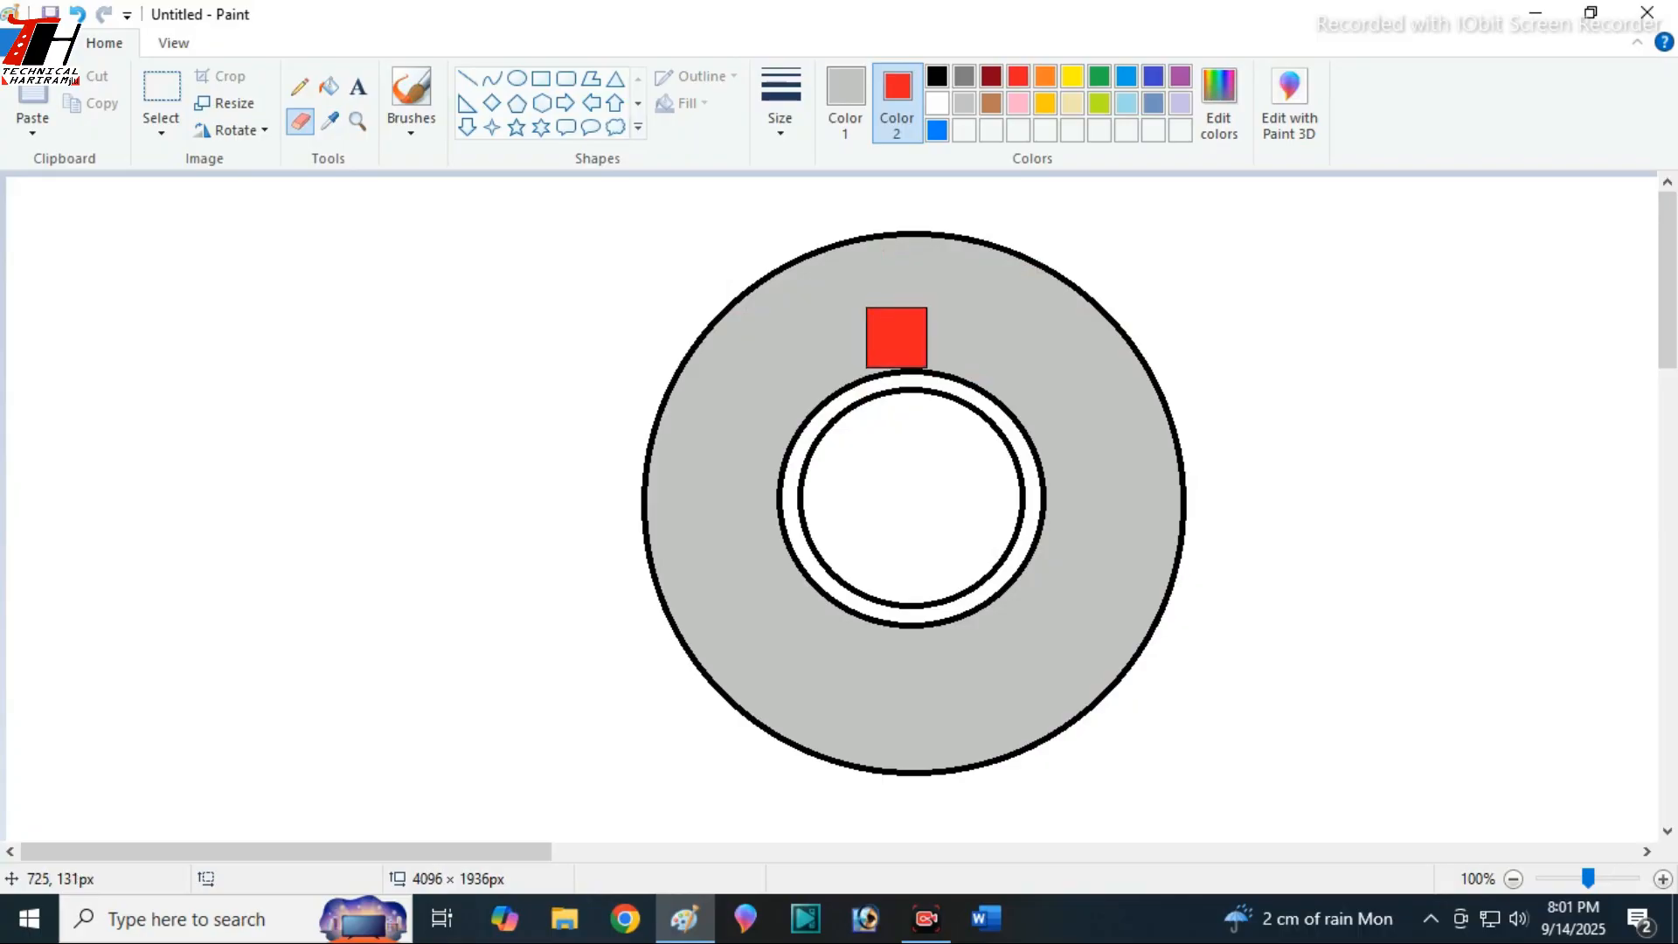
pyautogui.moveTo(901, 339); pyautogui.dragTo(1120, 347)
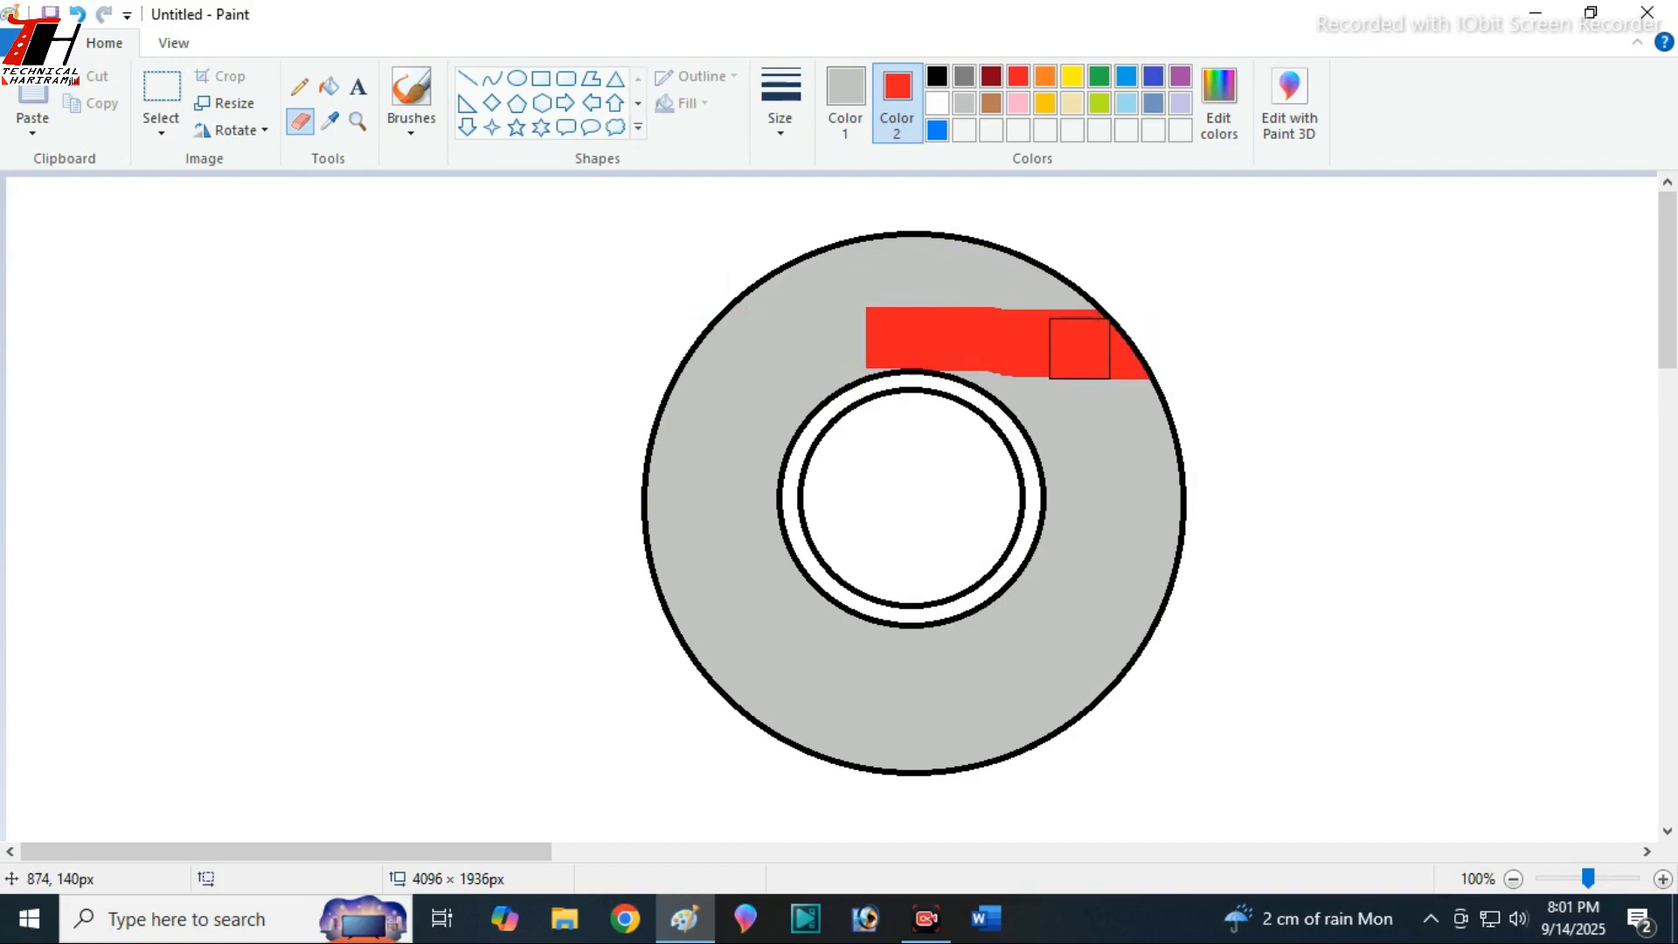
pyautogui.moveTo(1079, 348); pyautogui.dragTo(706, 347)
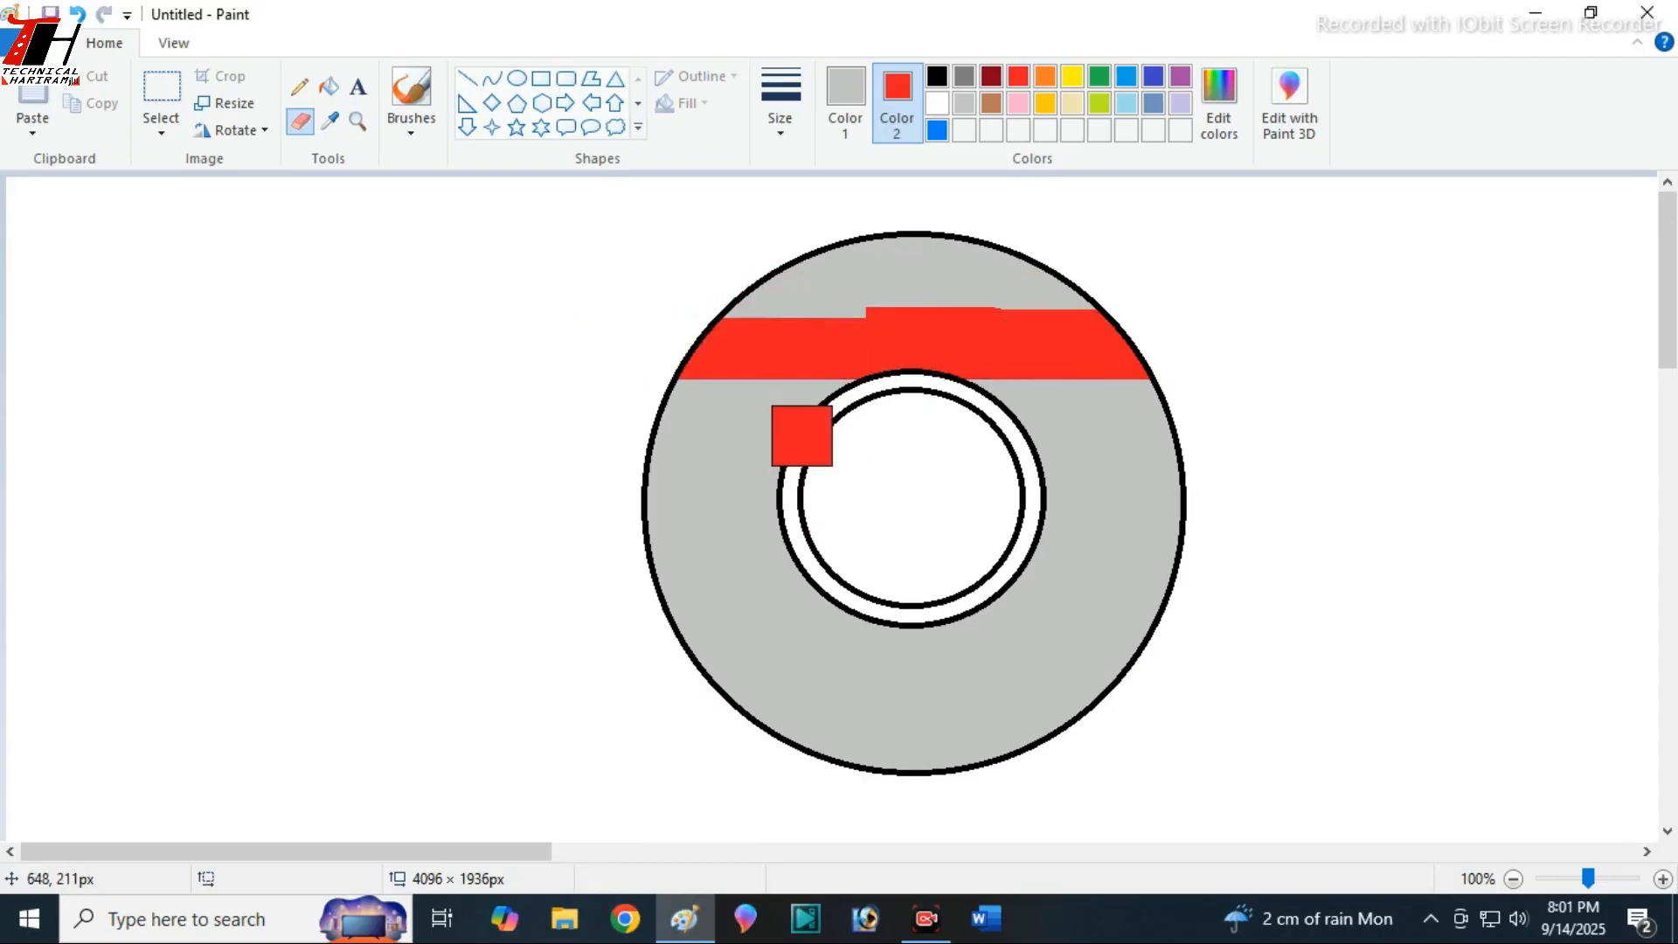
pyautogui.hotkey('ctrl', 'z')
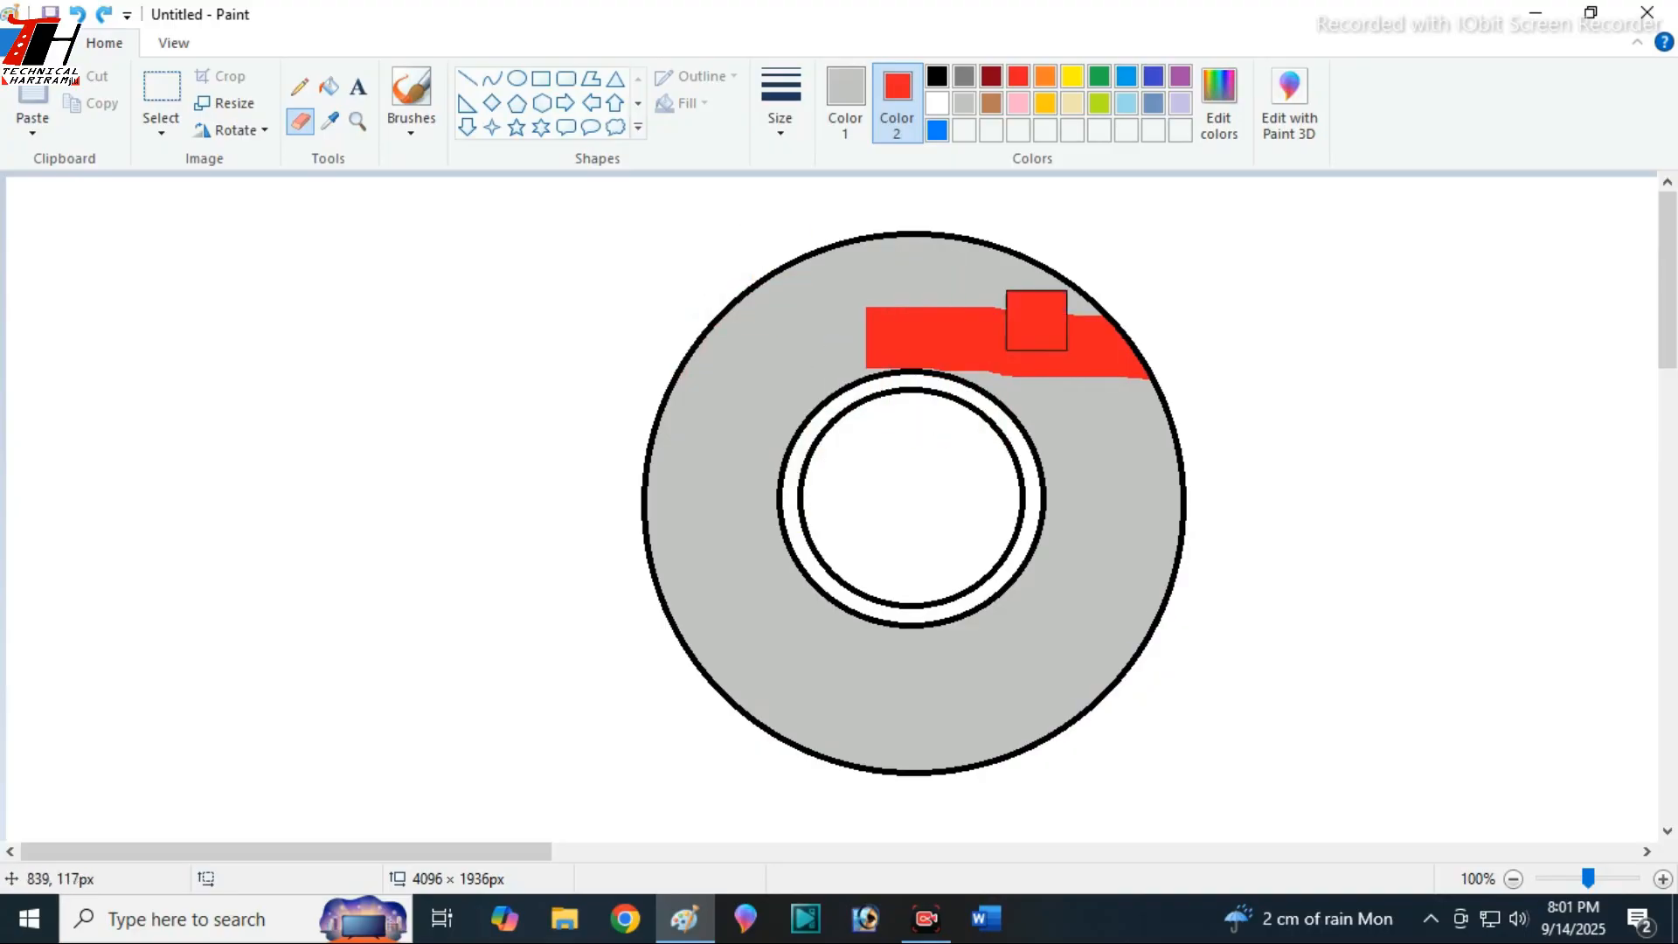
pyautogui.moveTo(1133, 351)
pyautogui.mouseDown()
pyautogui.moveTo(1061, 342)
pyautogui.moveTo(1196, 342)
pyautogui.moveTo(883, 355)
pyautogui.mouseUp()
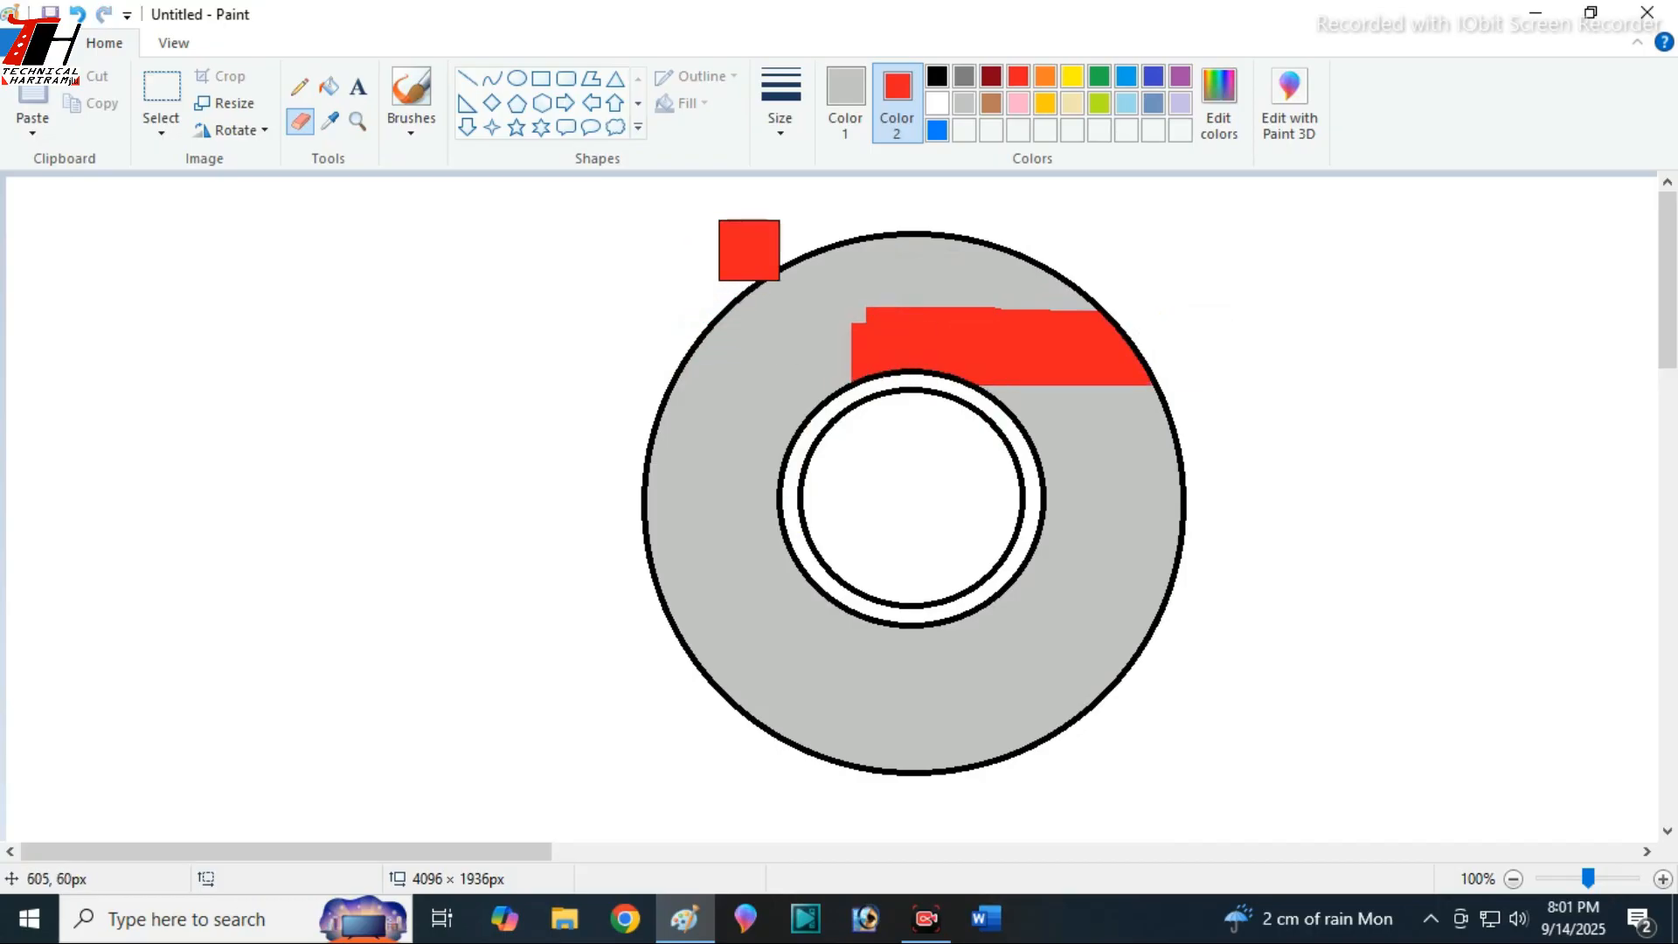
# Paint the rest of the ring's upper section red, with a slanted edge from the upper-left rim to the inner circle's left side
pyautogui.moveTo(752, 249)
pyautogui.mouseDown()
pyautogui.moveTo(790, 426)
pyautogui.moveTo(853, 584)
pyautogui.mouseUp()
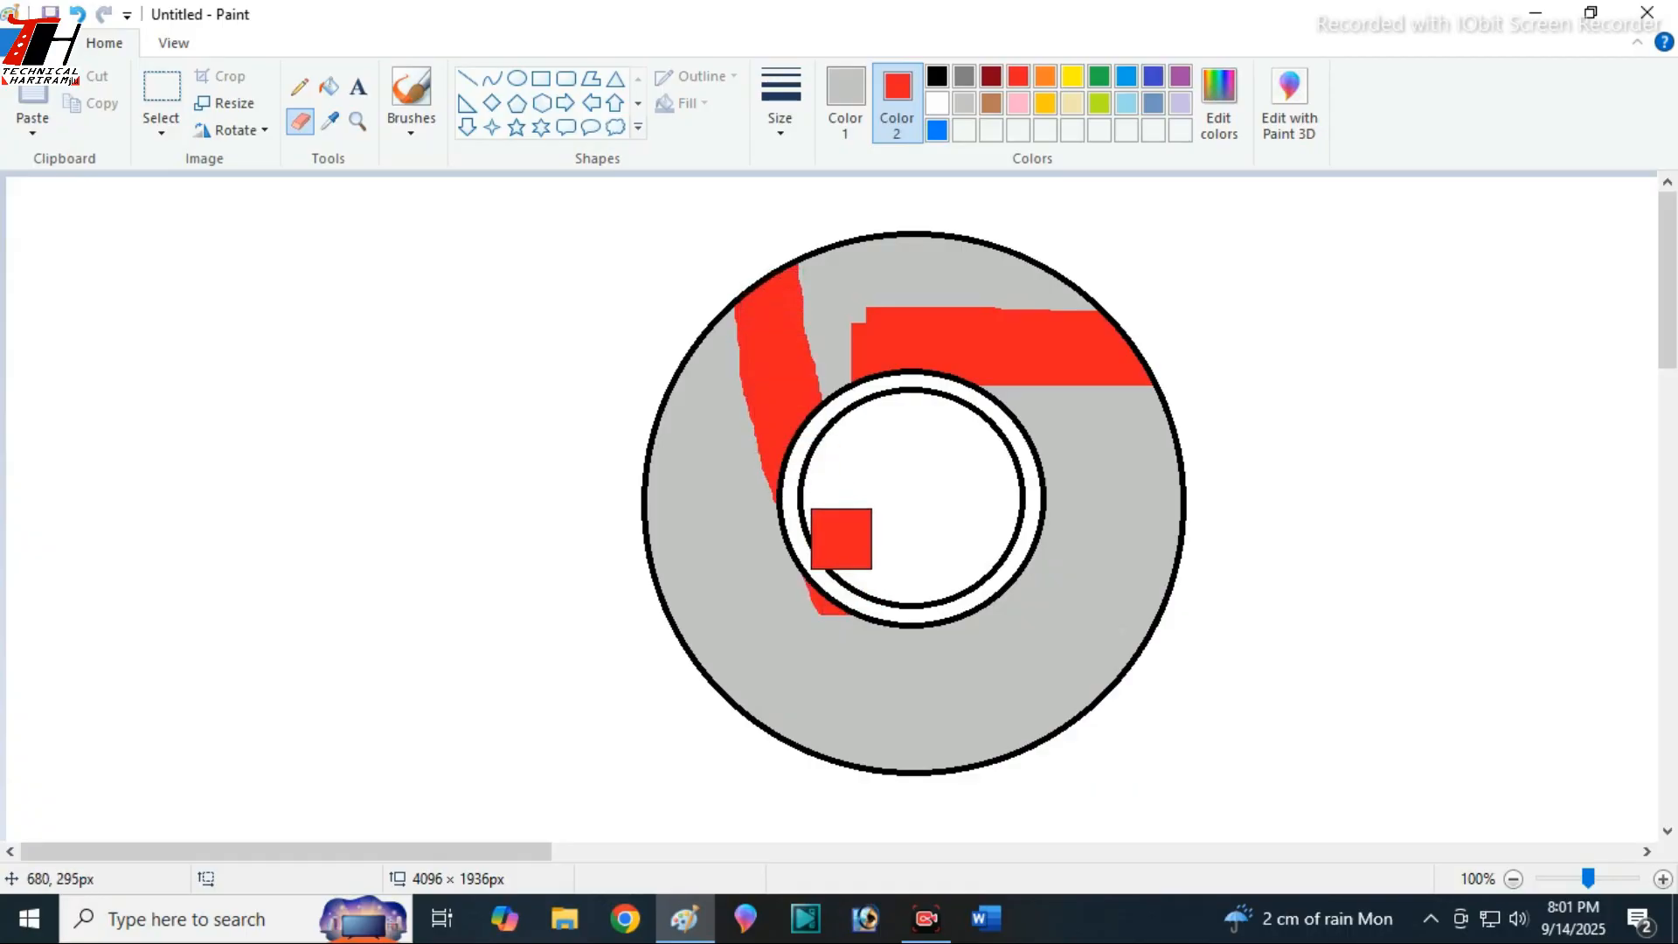
pyautogui.hotkey('ctrl', 'z')
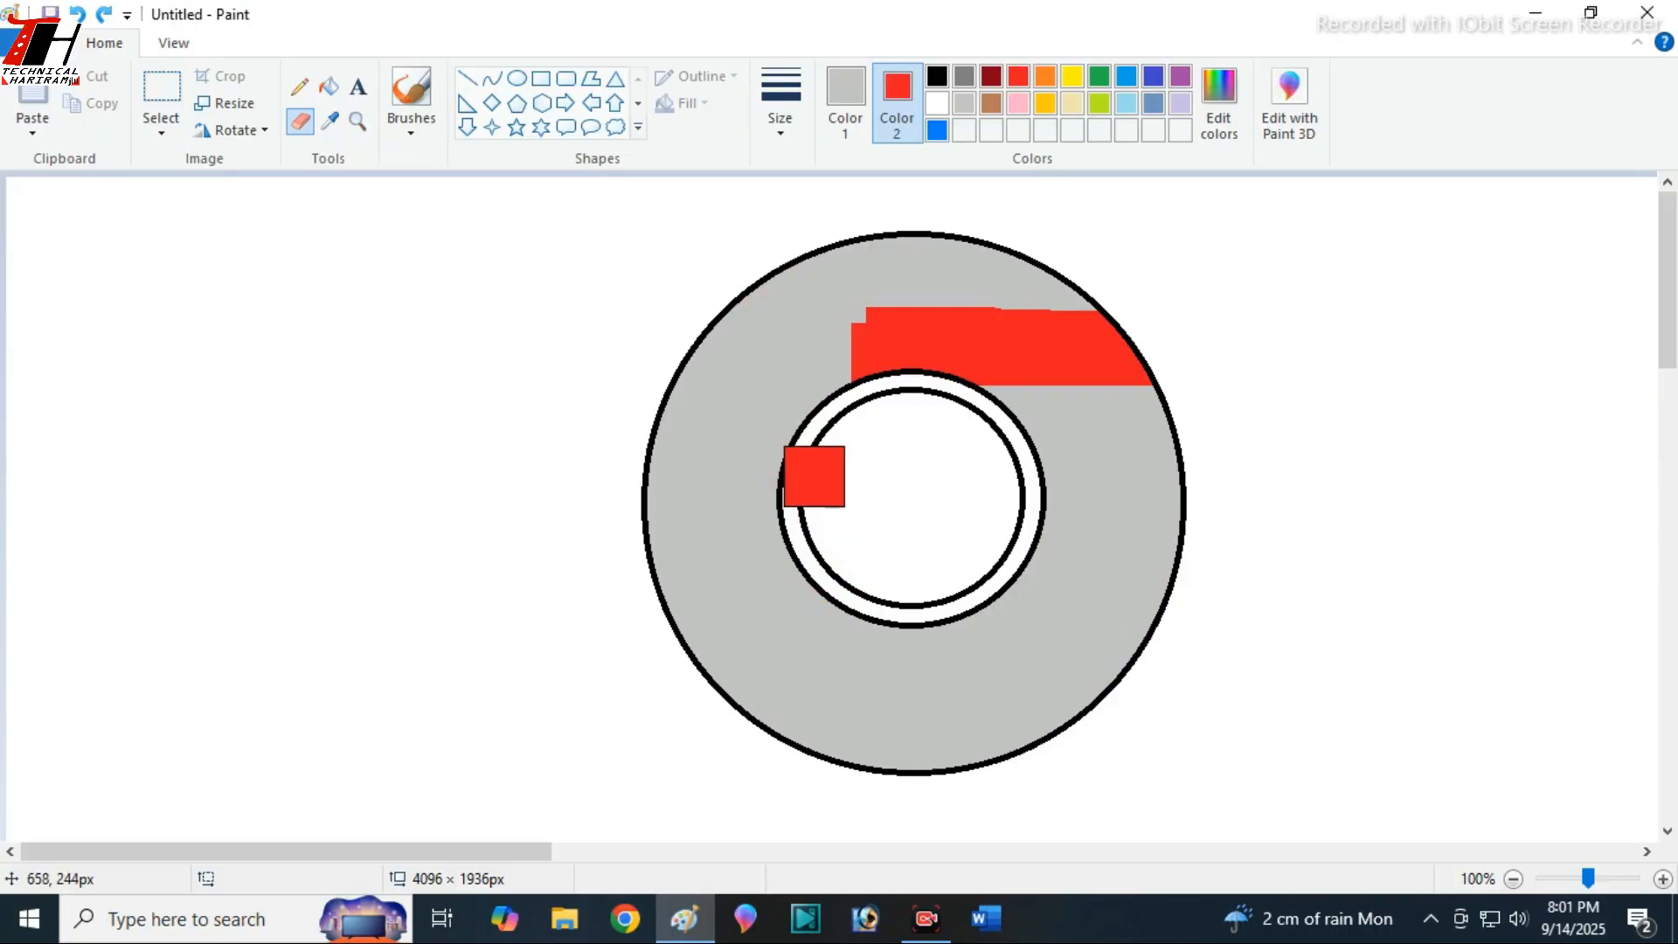
pyautogui.moveTo(808, 447); pyautogui.dragTo(779, 229)
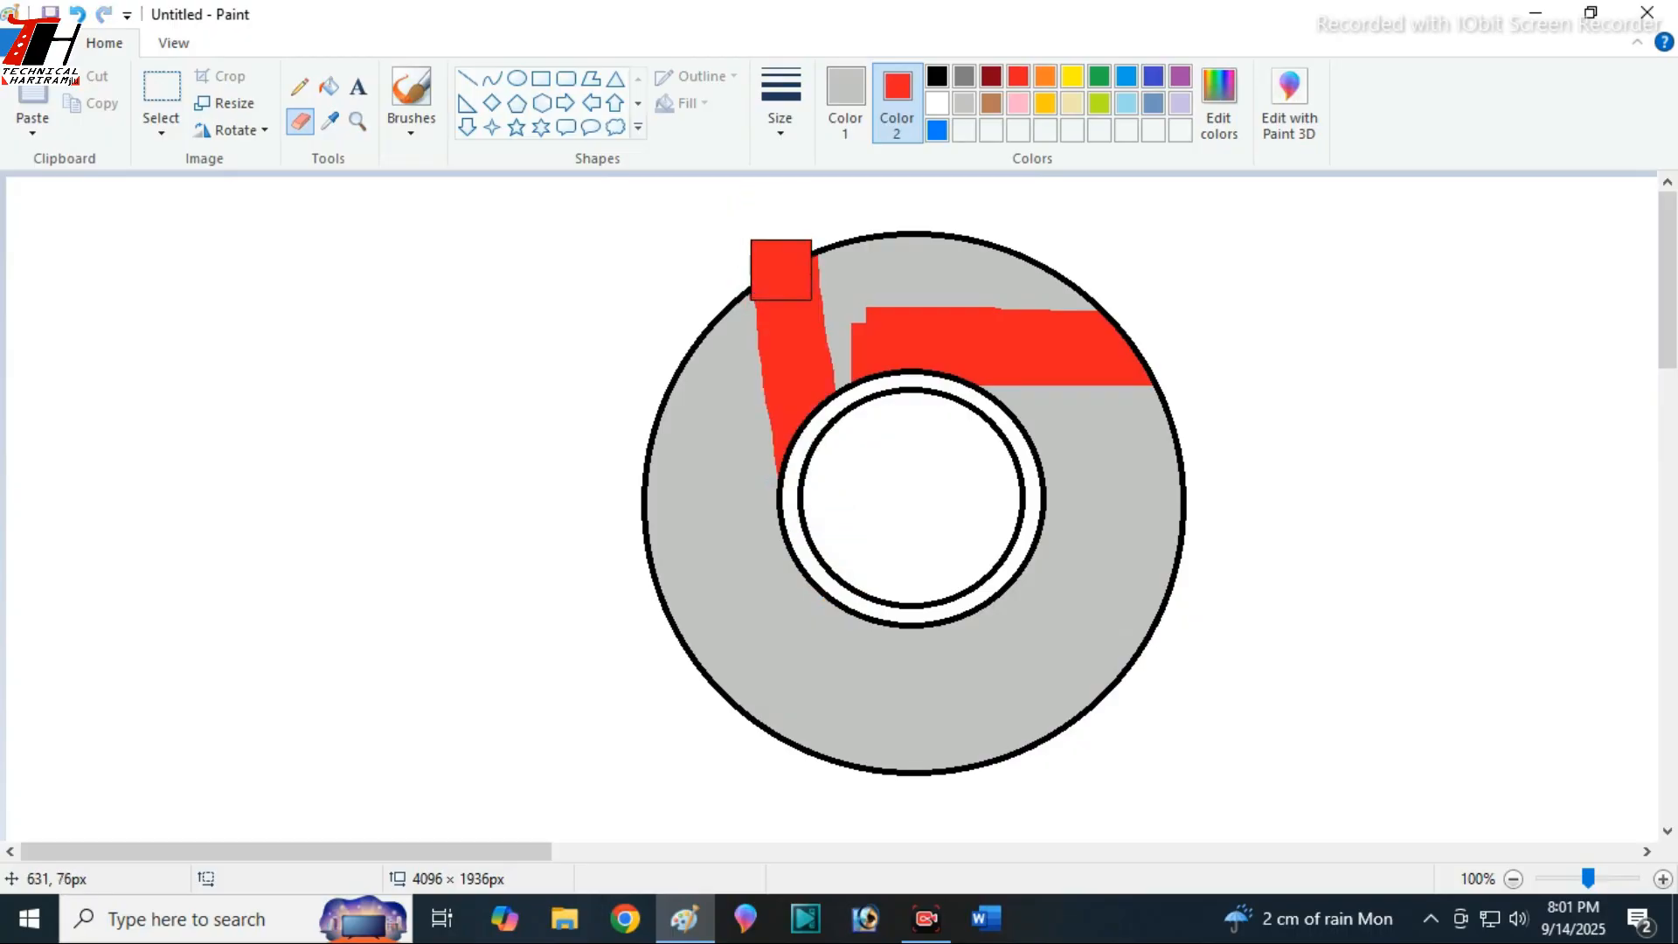
pyautogui.moveTo(785, 295)
pyautogui.mouseDown()
pyautogui.moveTo(794, 337)
pyautogui.moveTo(853, 347)
pyautogui.moveTo(1008, 310)
pyautogui.moveTo(974, 337)
pyautogui.moveTo(1137, 304)
pyautogui.moveTo(840, 282)
pyautogui.moveTo(1017, 261)
pyautogui.moveTo(1078, 290)
pyautogui.moveTo(945, 247)
pyautogui.moveTo(1100, 268)
pyautogui.mouseUp()
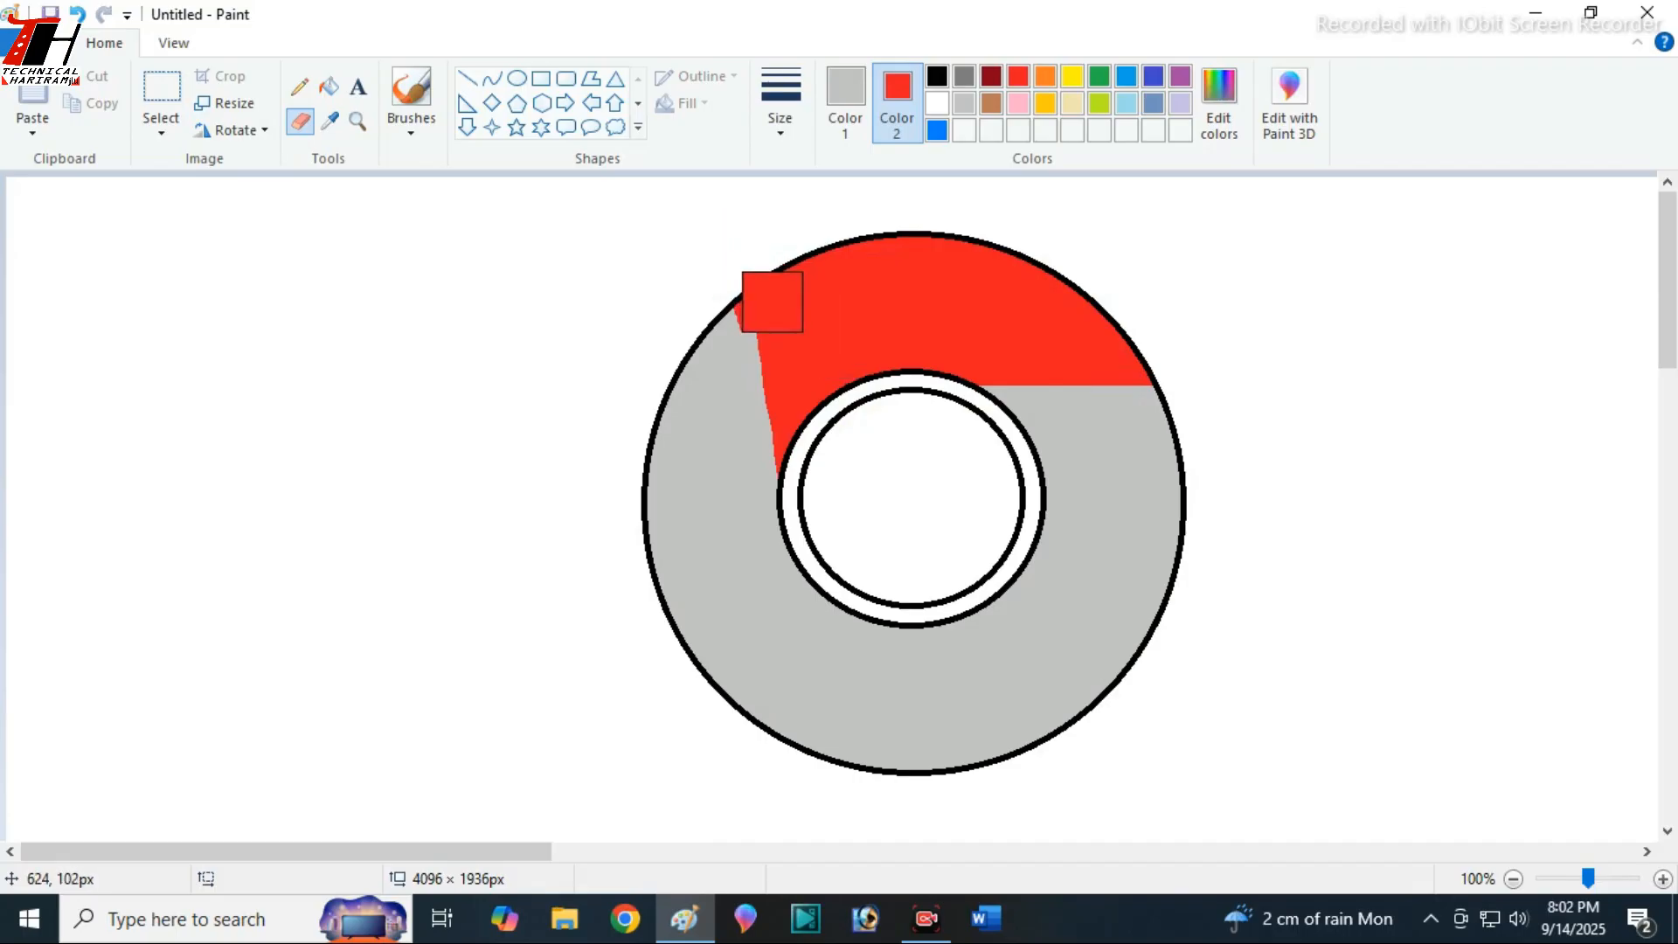
pyautogui.moveTo(778, 316); pyautogui.dragTo(827, 483)
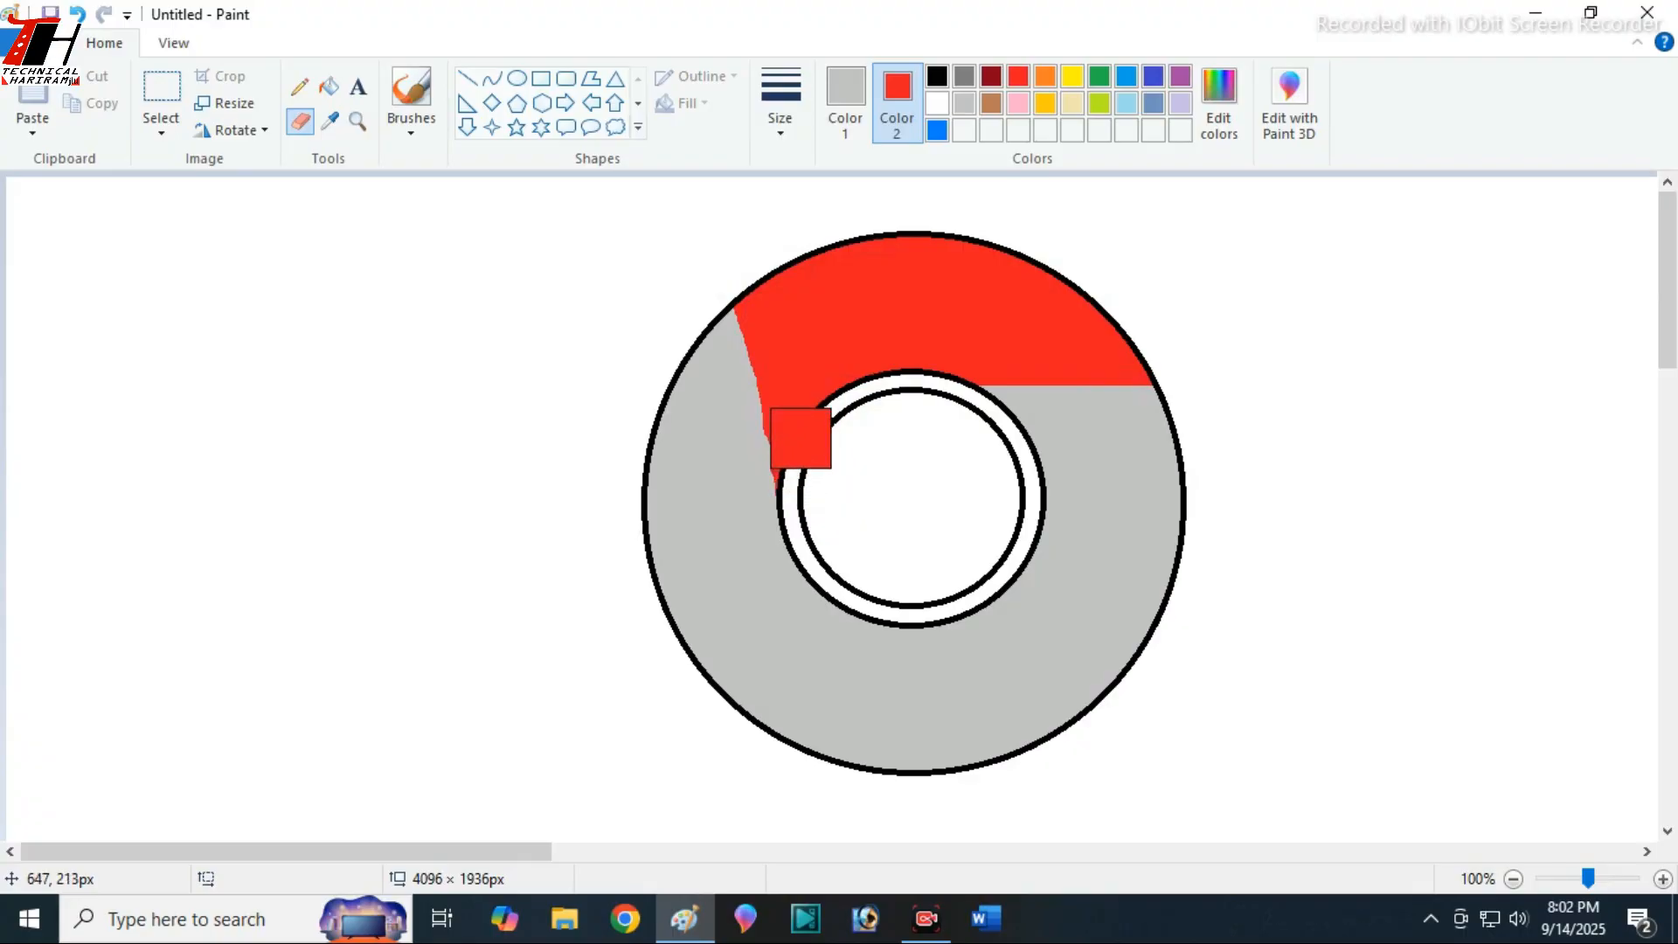
pyautogui.moveTo(797, 419); pyautogui.dragTo(781, 348)
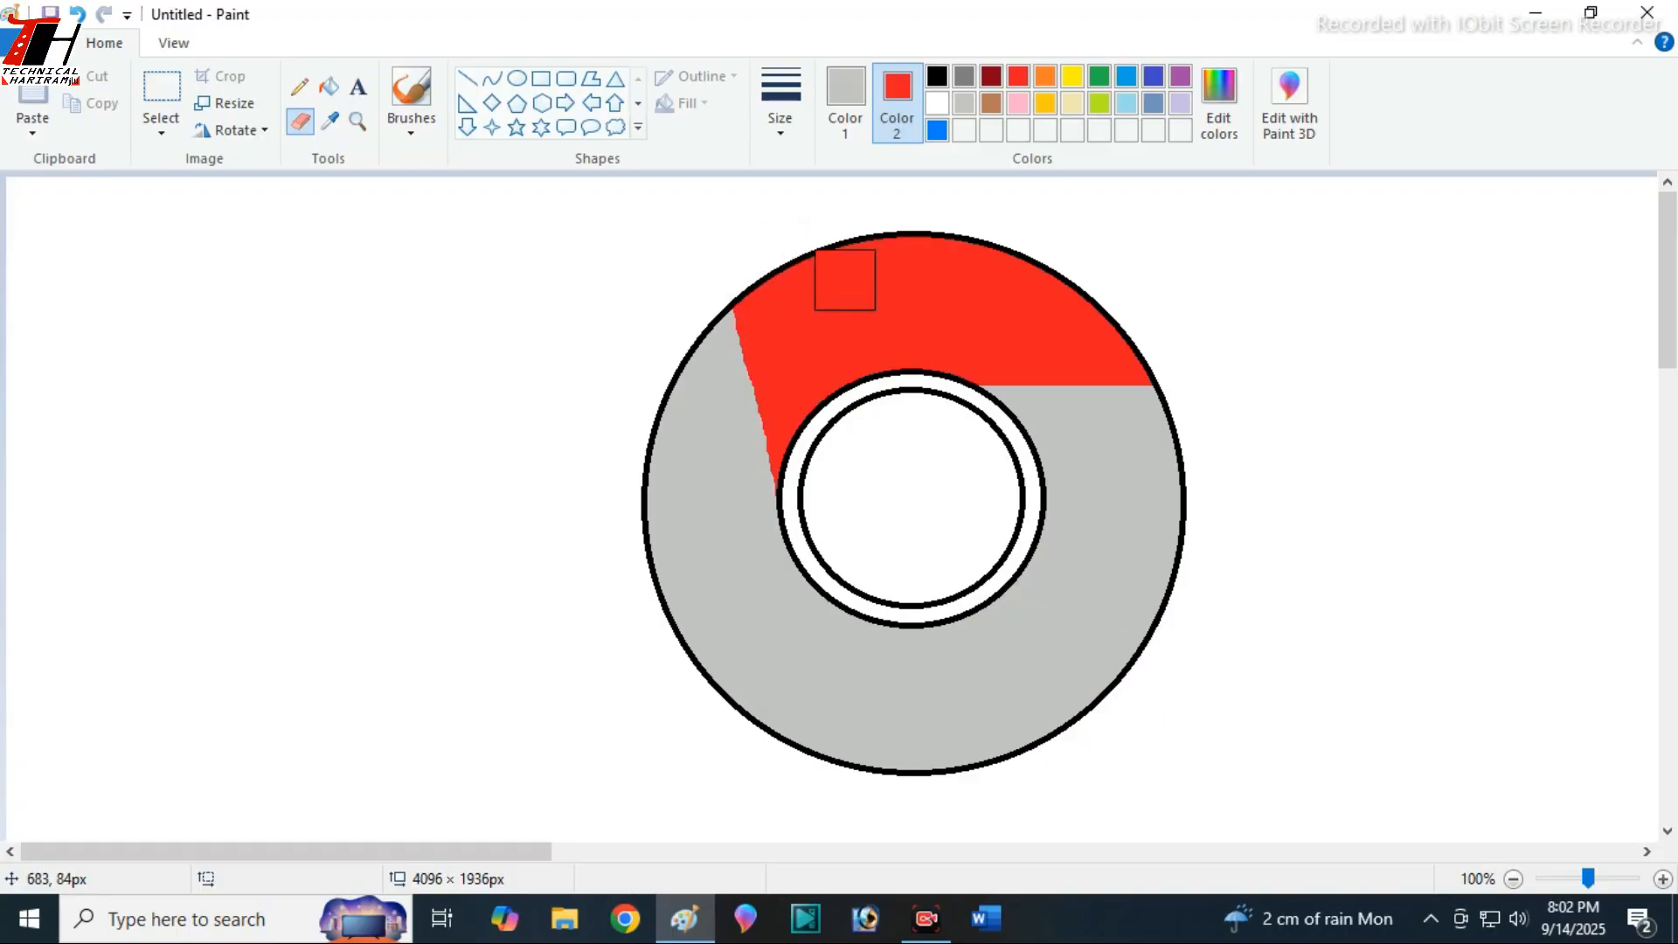
# Fill the remaining gray area of the outer ring with green as Color 1
pyautogui.click(844, 94)
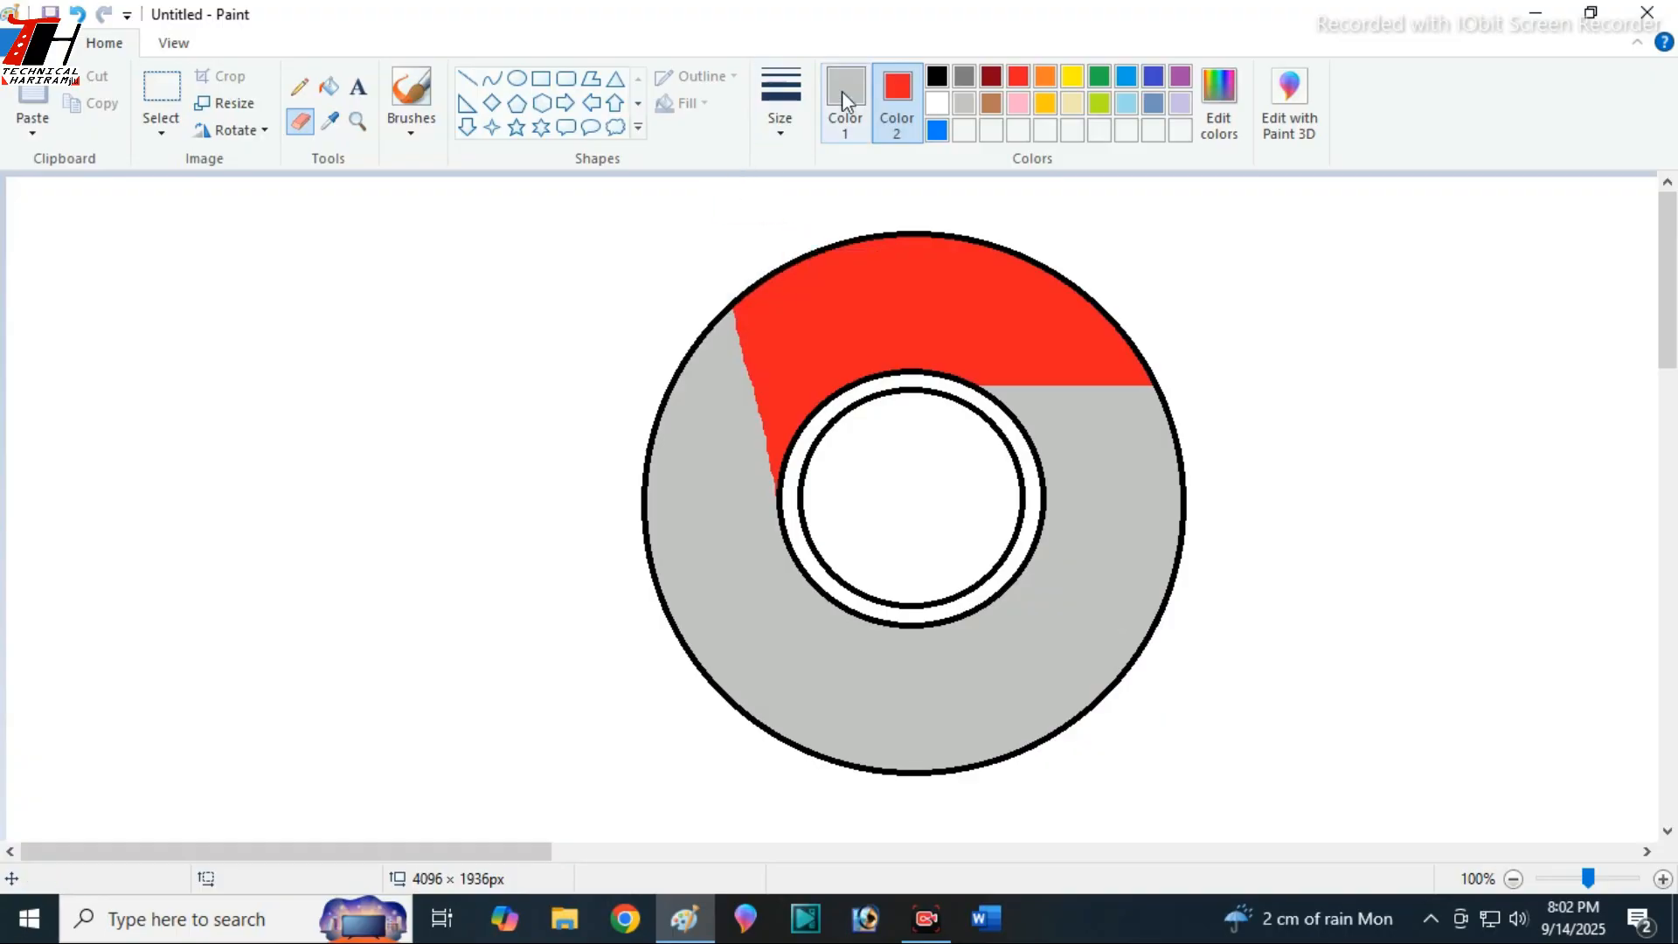
pyautogui.click(325, 89)
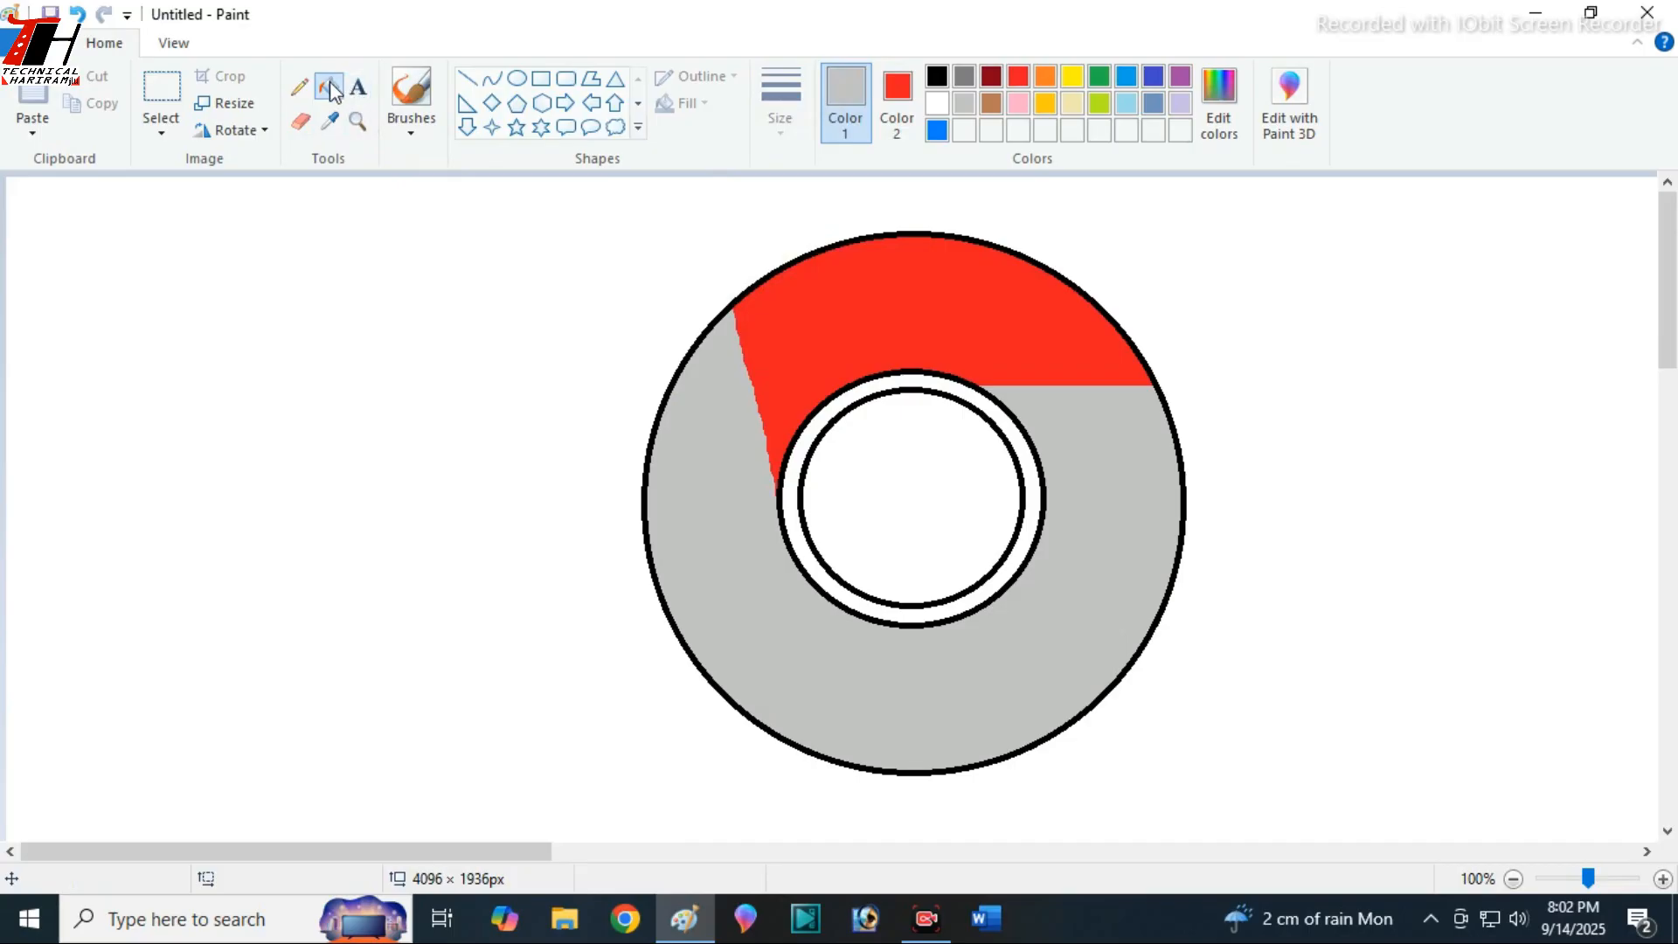
pyautogui.click(1092, 76)
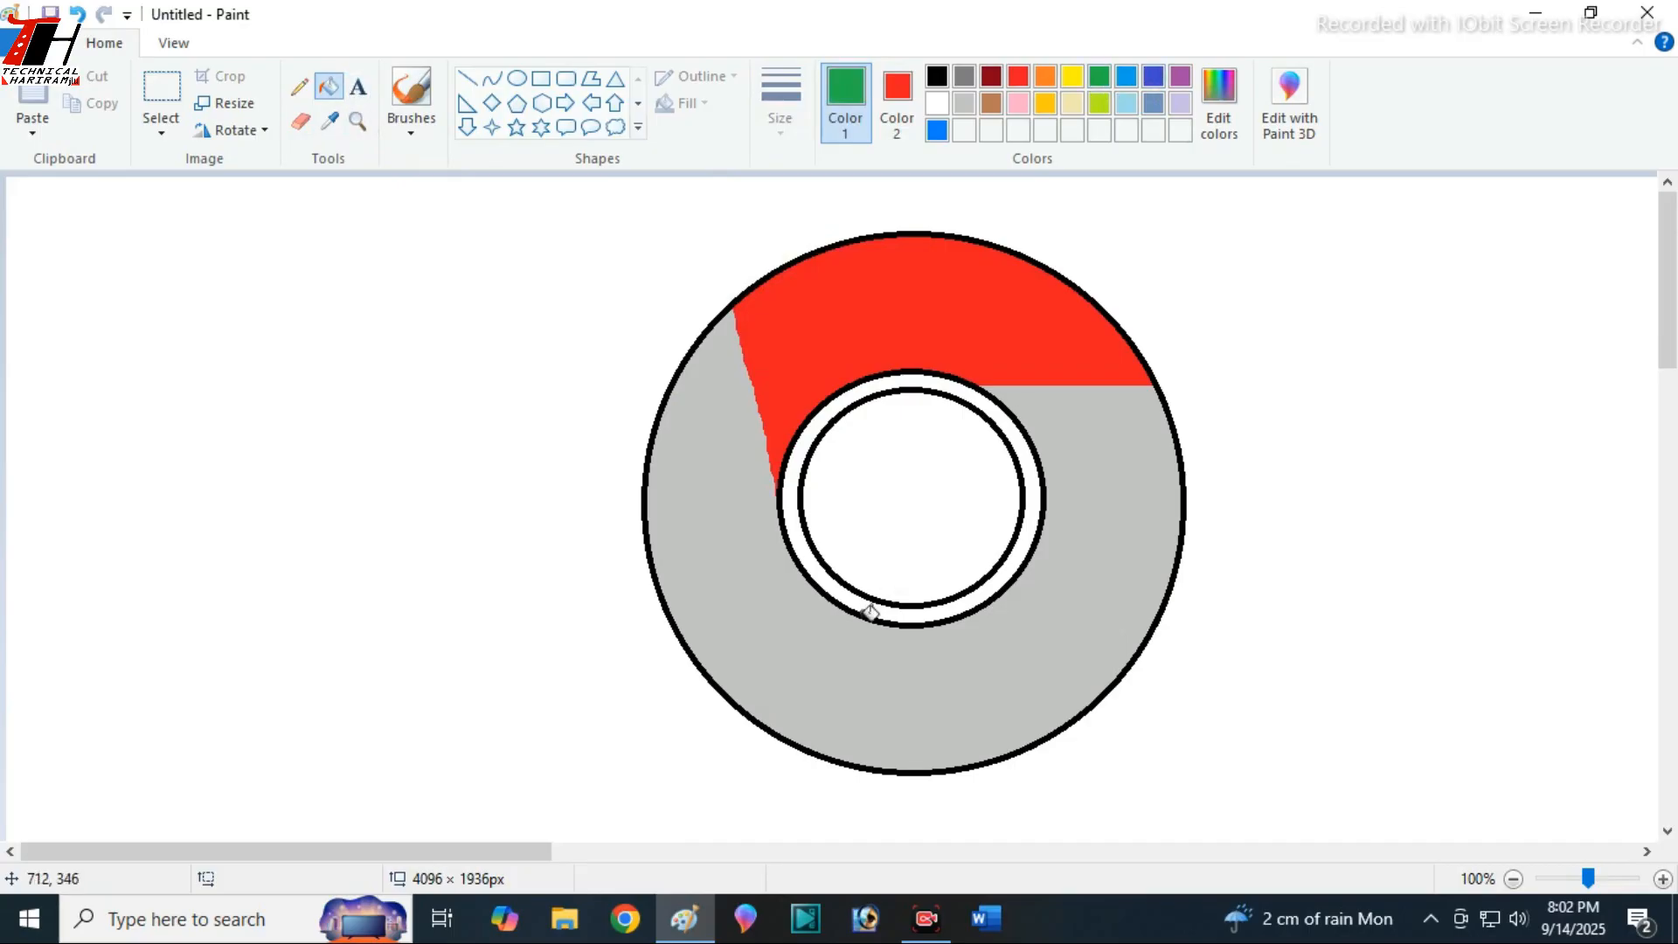
pyautogui.click(855, 630)
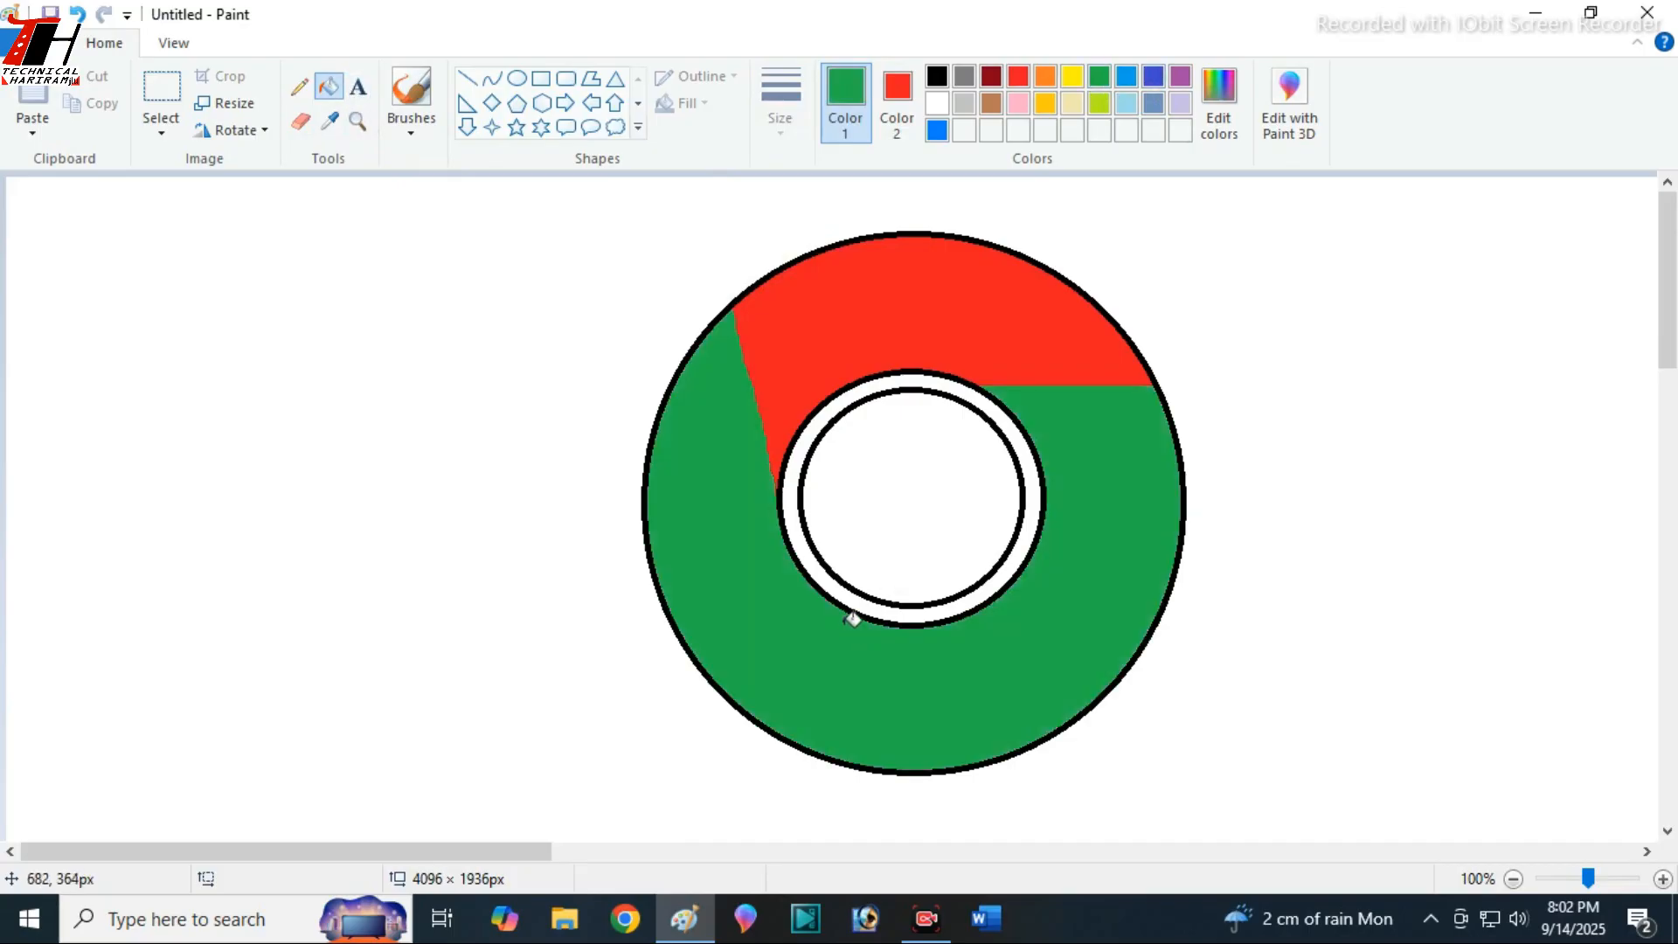
# Set Color 2 to yellow and use the Eraser to paint the green ring's right part below the red section, with a slanted lower-left edge
pyautogui.click(889, 105)
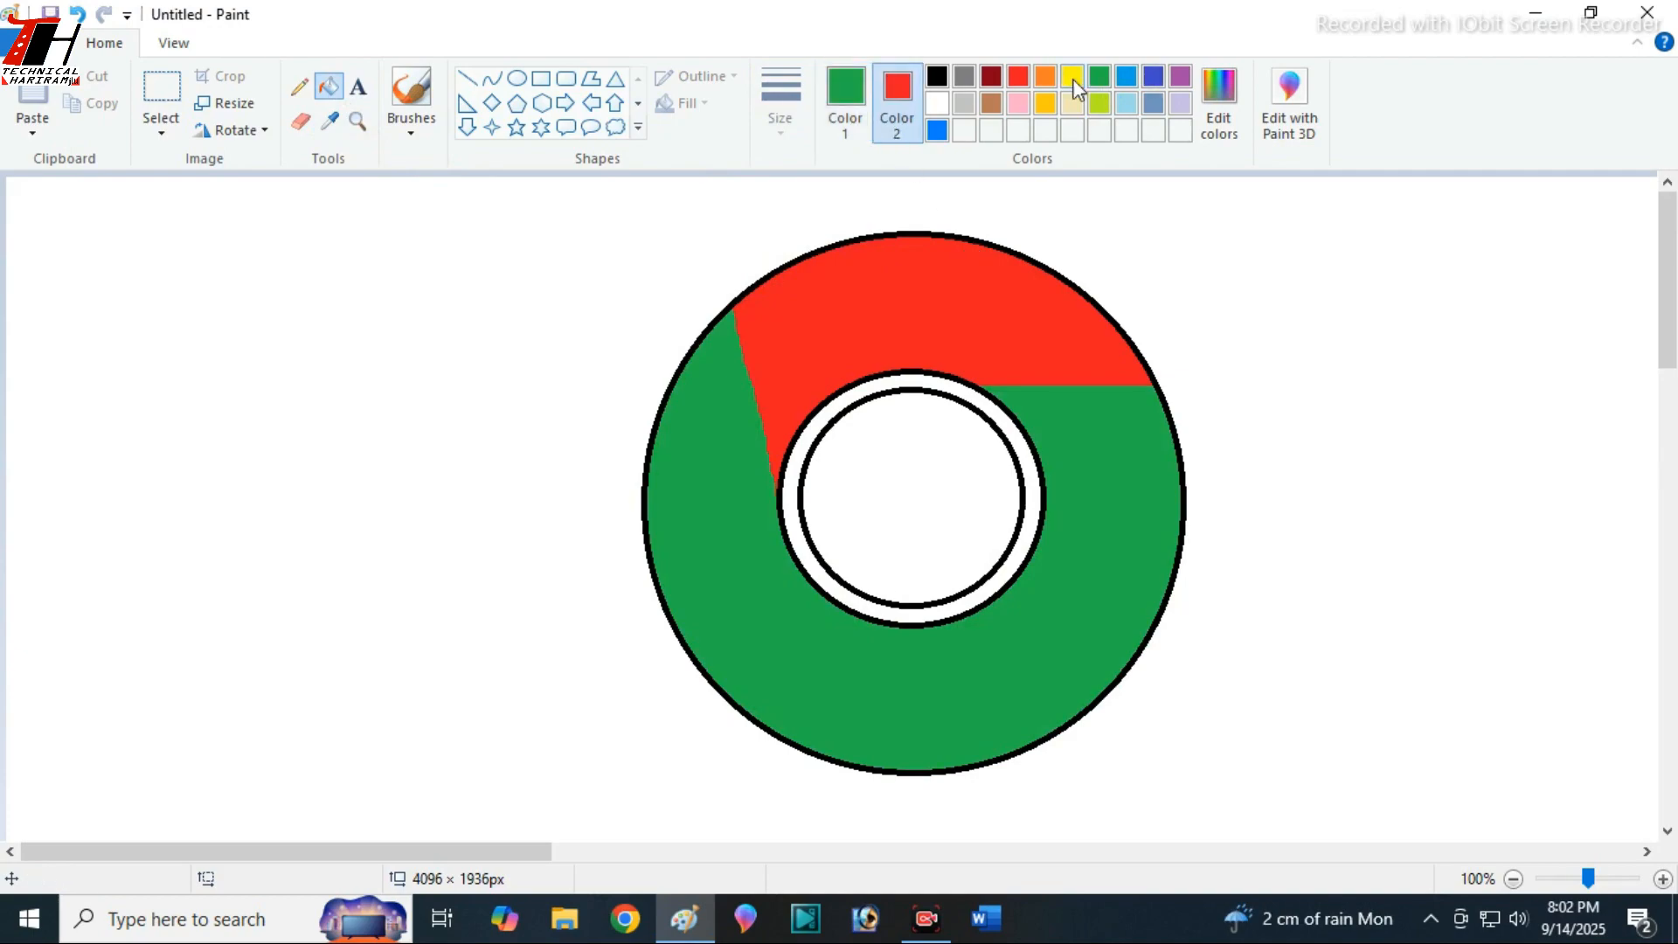
pyautogui.click(301, 125)
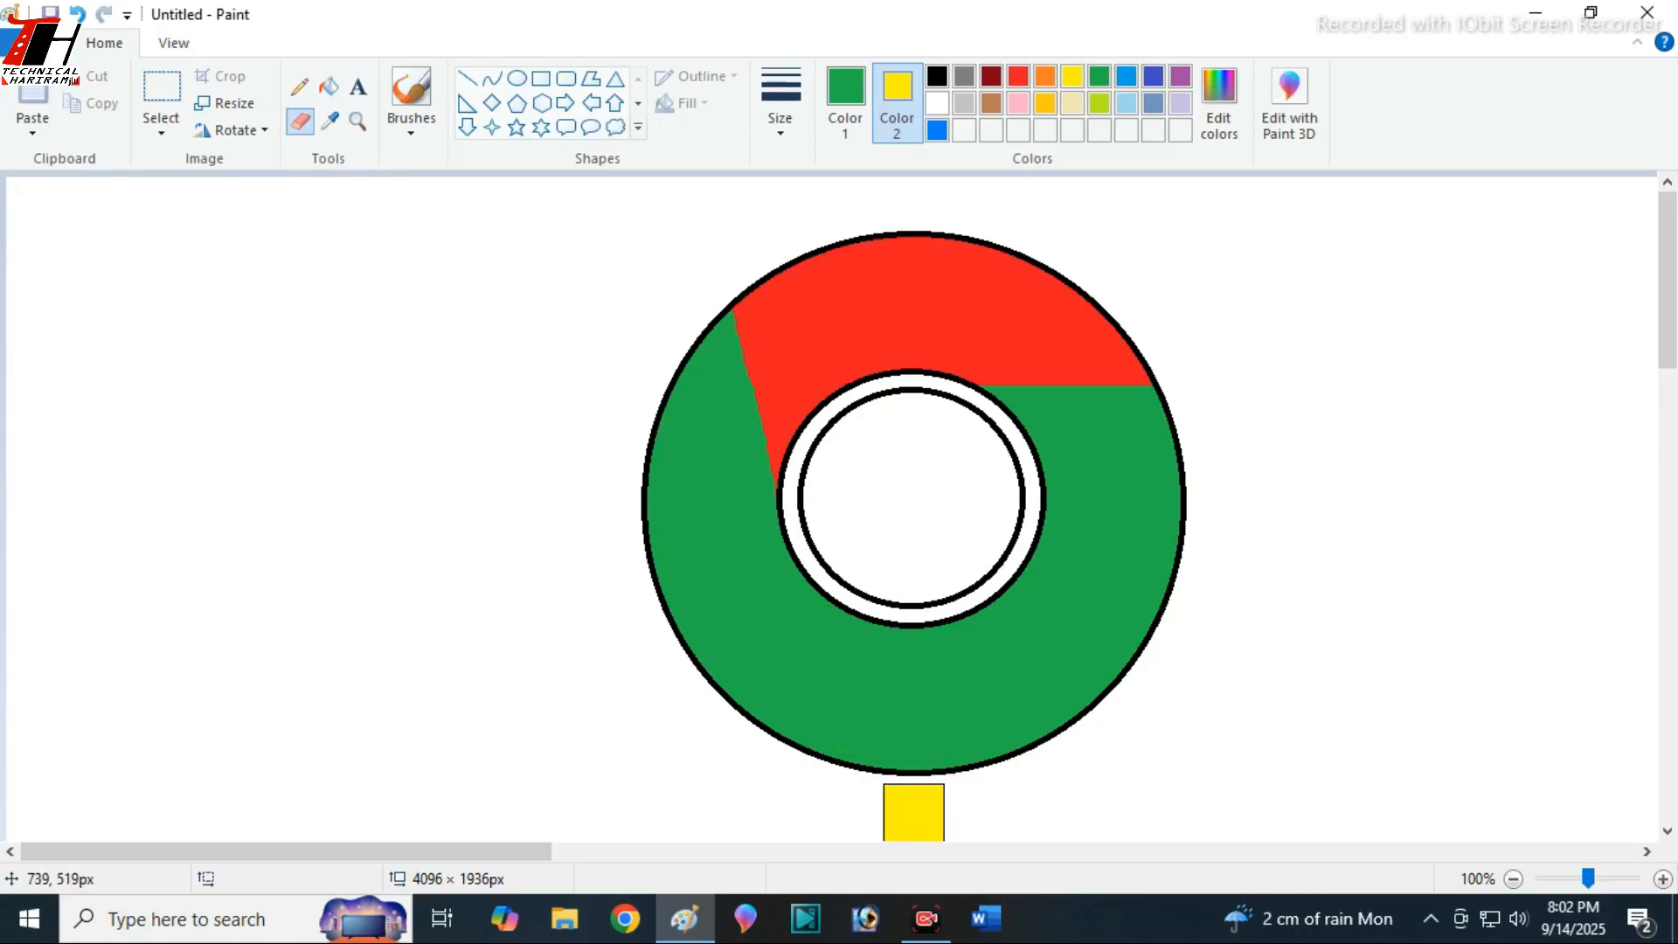
pyautogui.moveTo(914, 814); pyautogui.dragTo(1052, 562)
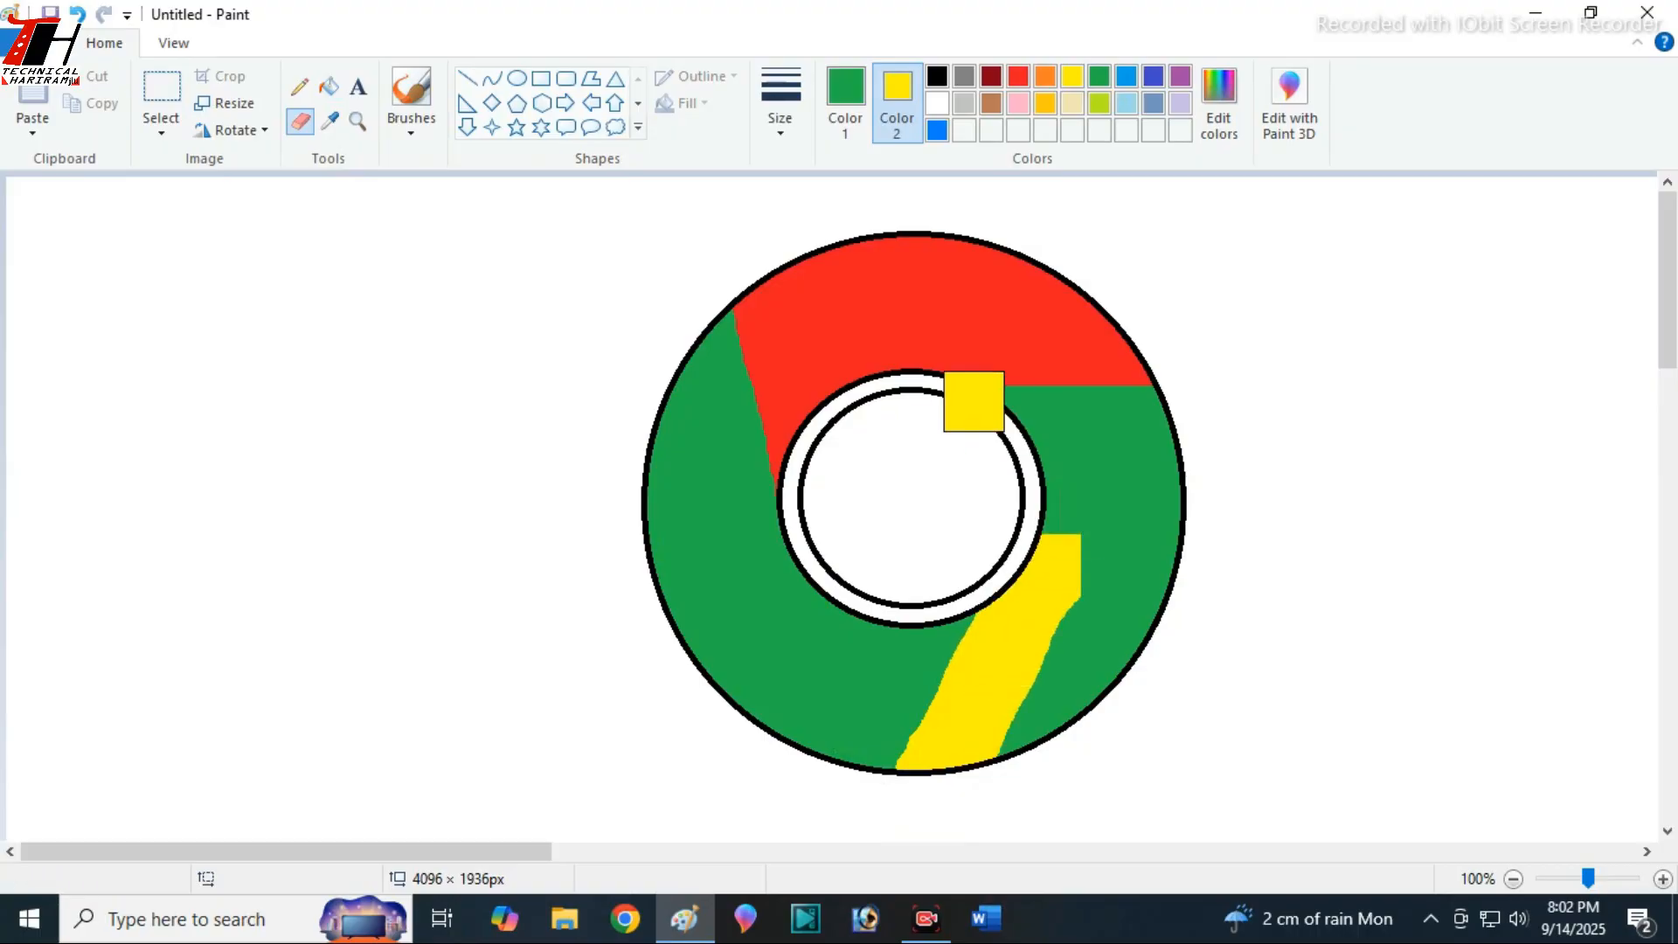
pyautogui.moveTo(974, 401)
pyautogui.mouseDown()
pyautogui.moveTo(1231, 387)
pyautogui.moveTo(1012, 418)
pyautogui.moveTo(1210, 488)
pyautogui.moveTo(1061, 443)
pyautogui.moveTo(1143, 623)
pyautogui.moveTo(1129, 524)
pyautogui.moveTo(1157, 462)
pyautogui.moveTo(1145, 670)
pyautogui.moveTo(1076, 479)
pyautogui.moveTo(1071, 768)
pyautogui.moveTo(1127, 602)
pyautogui.moveTo(1014, 755)
pyautogui.mouseUp()
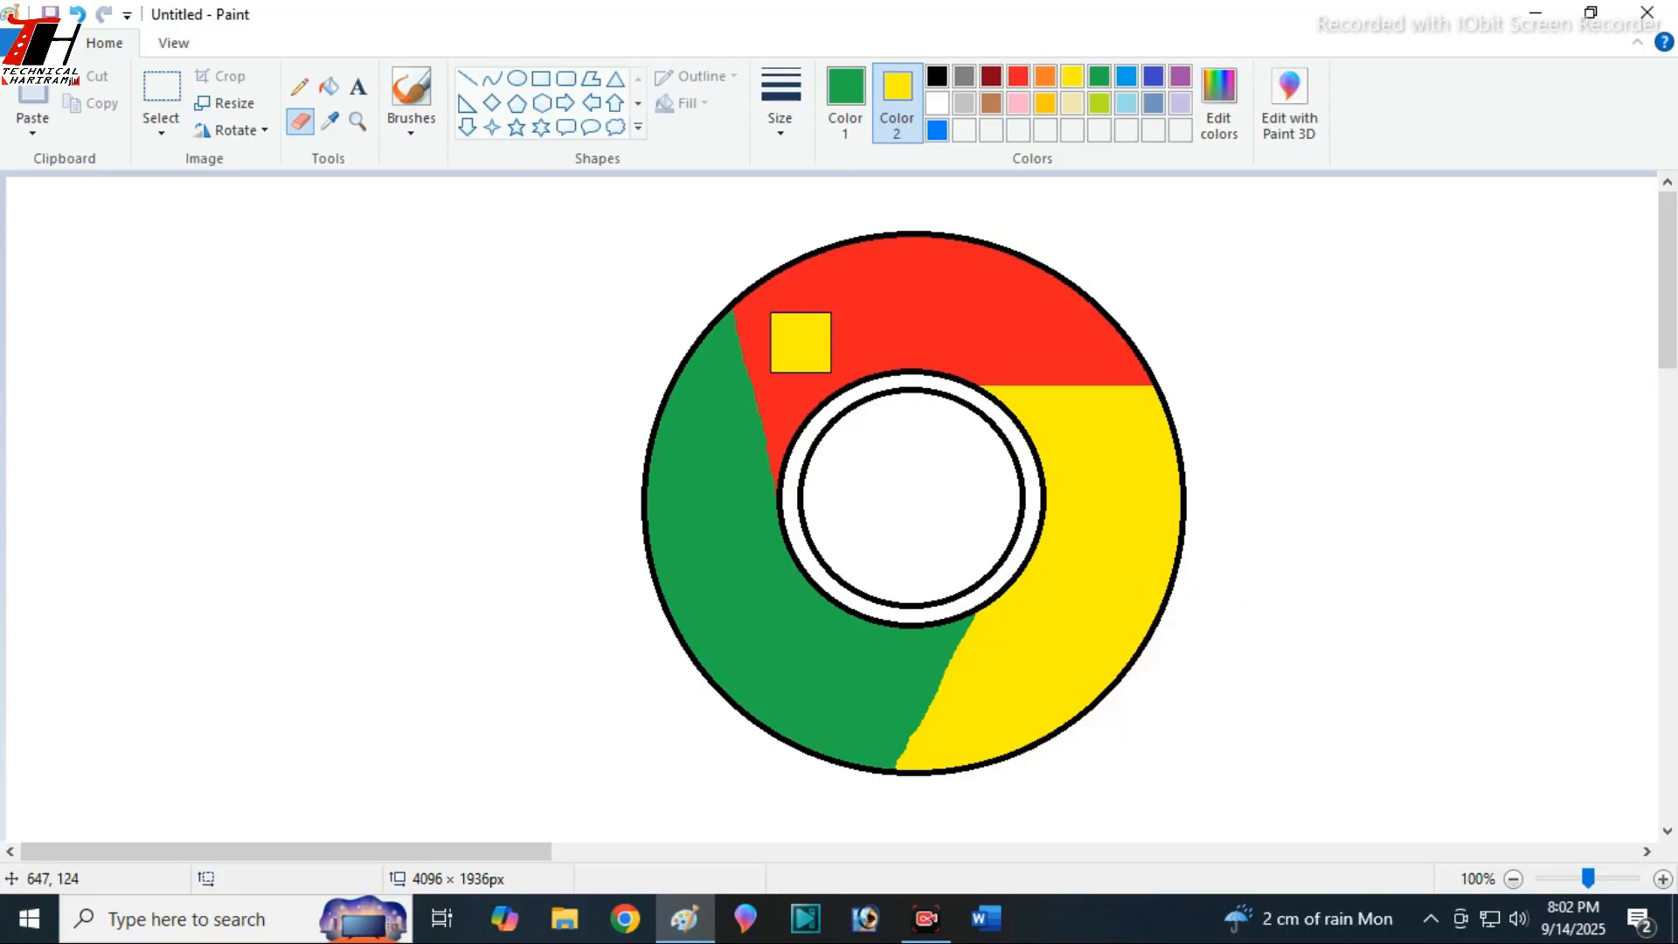
# Set Color 1 to the basic blue with red 0, green 128, blue 255 and fill the innermost circle with it
pyautogui.click(845, 100)
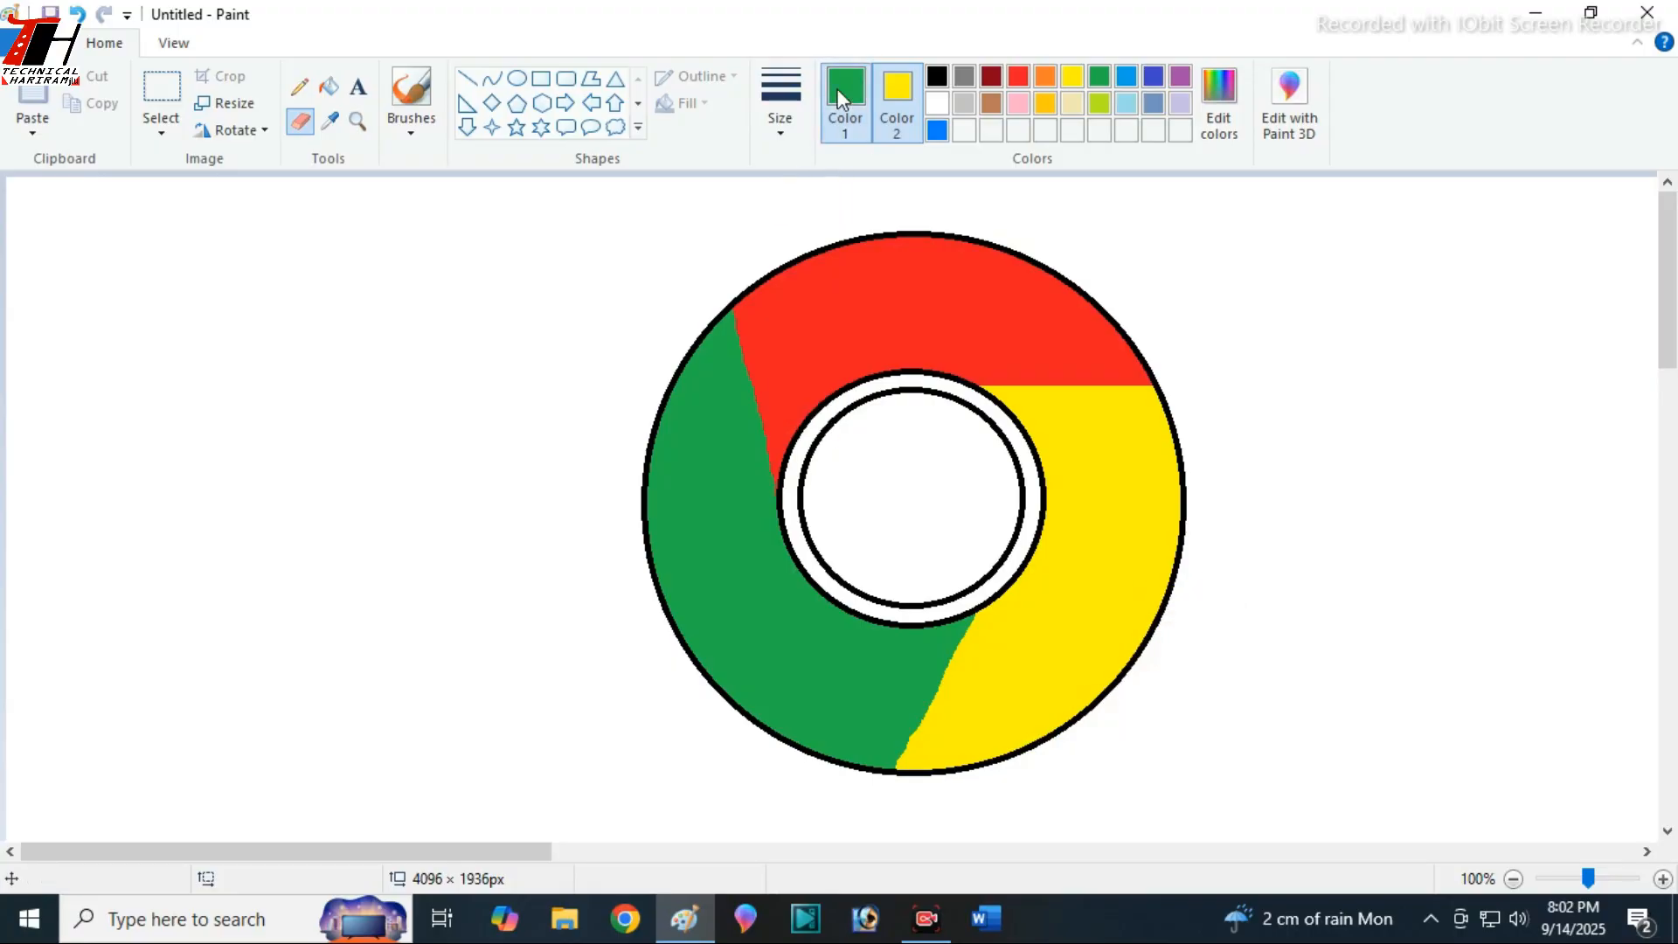
pyautogui.click(335, 87)
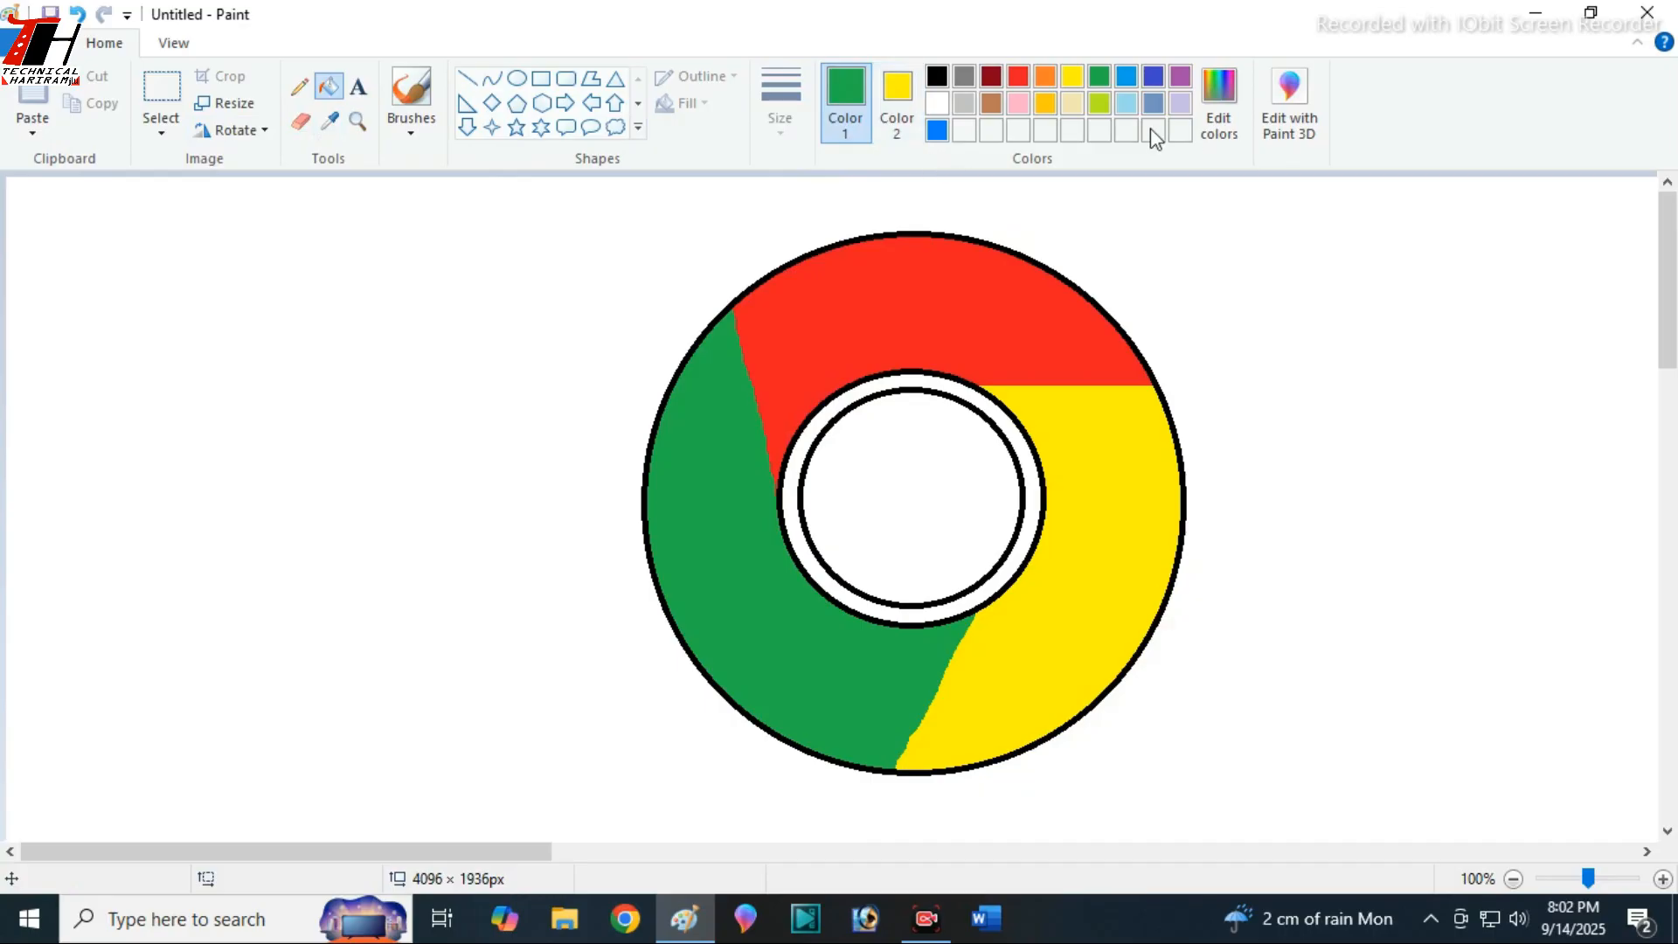
pyautogui.click(1216, 136)
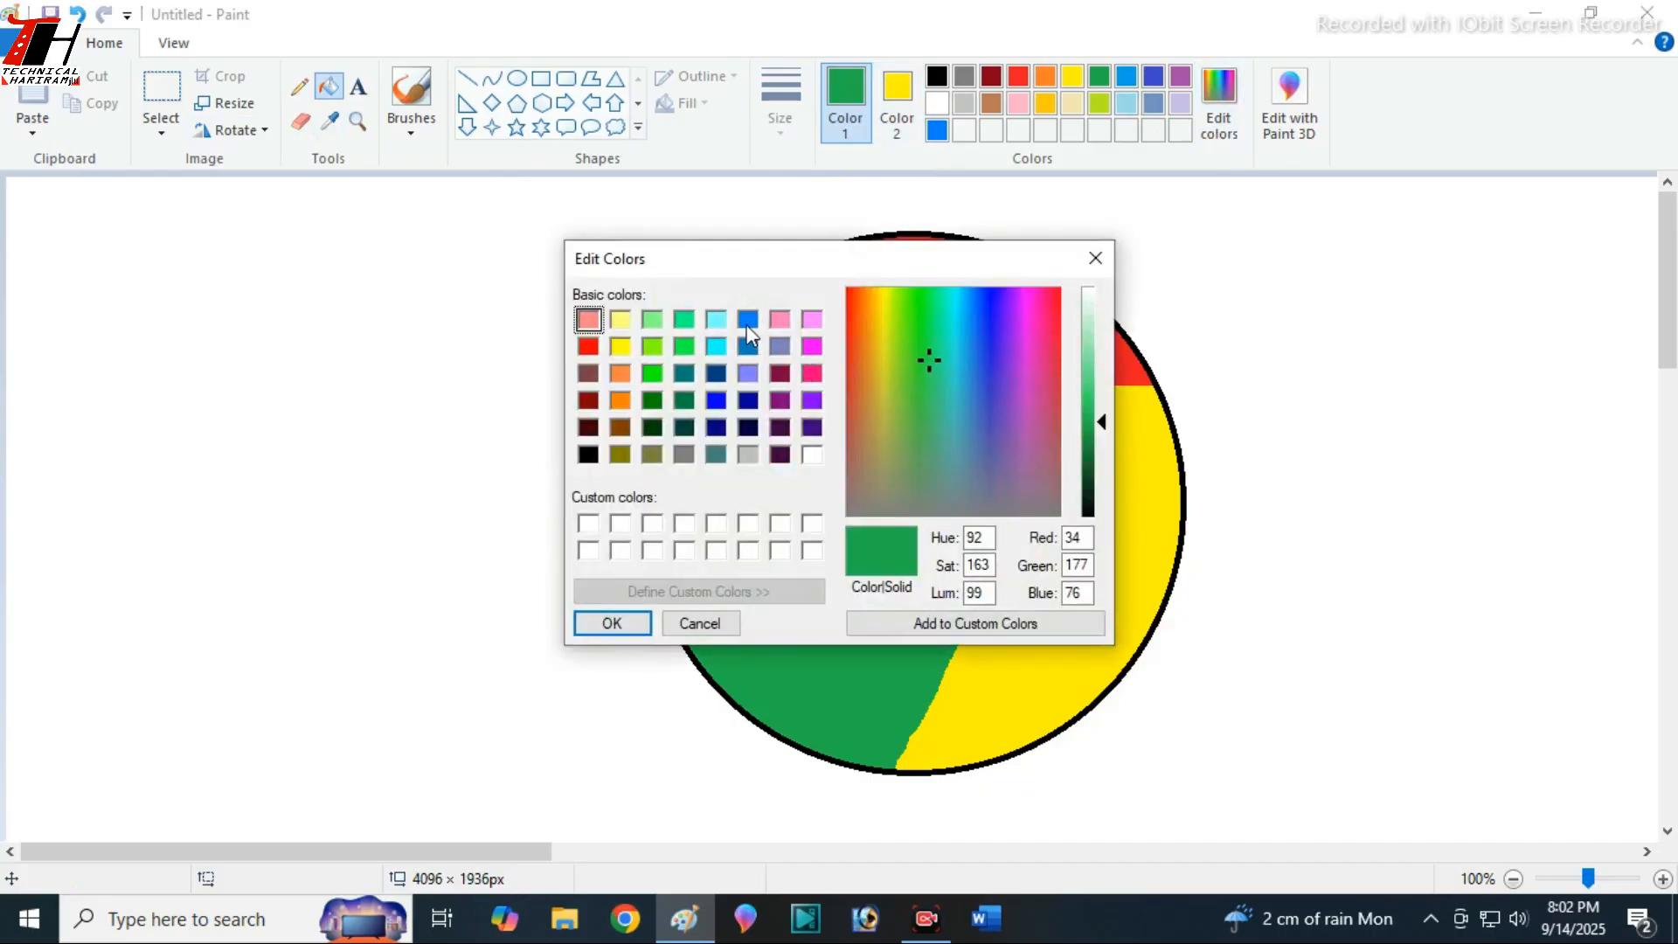
pyautogui.click(748, 321)
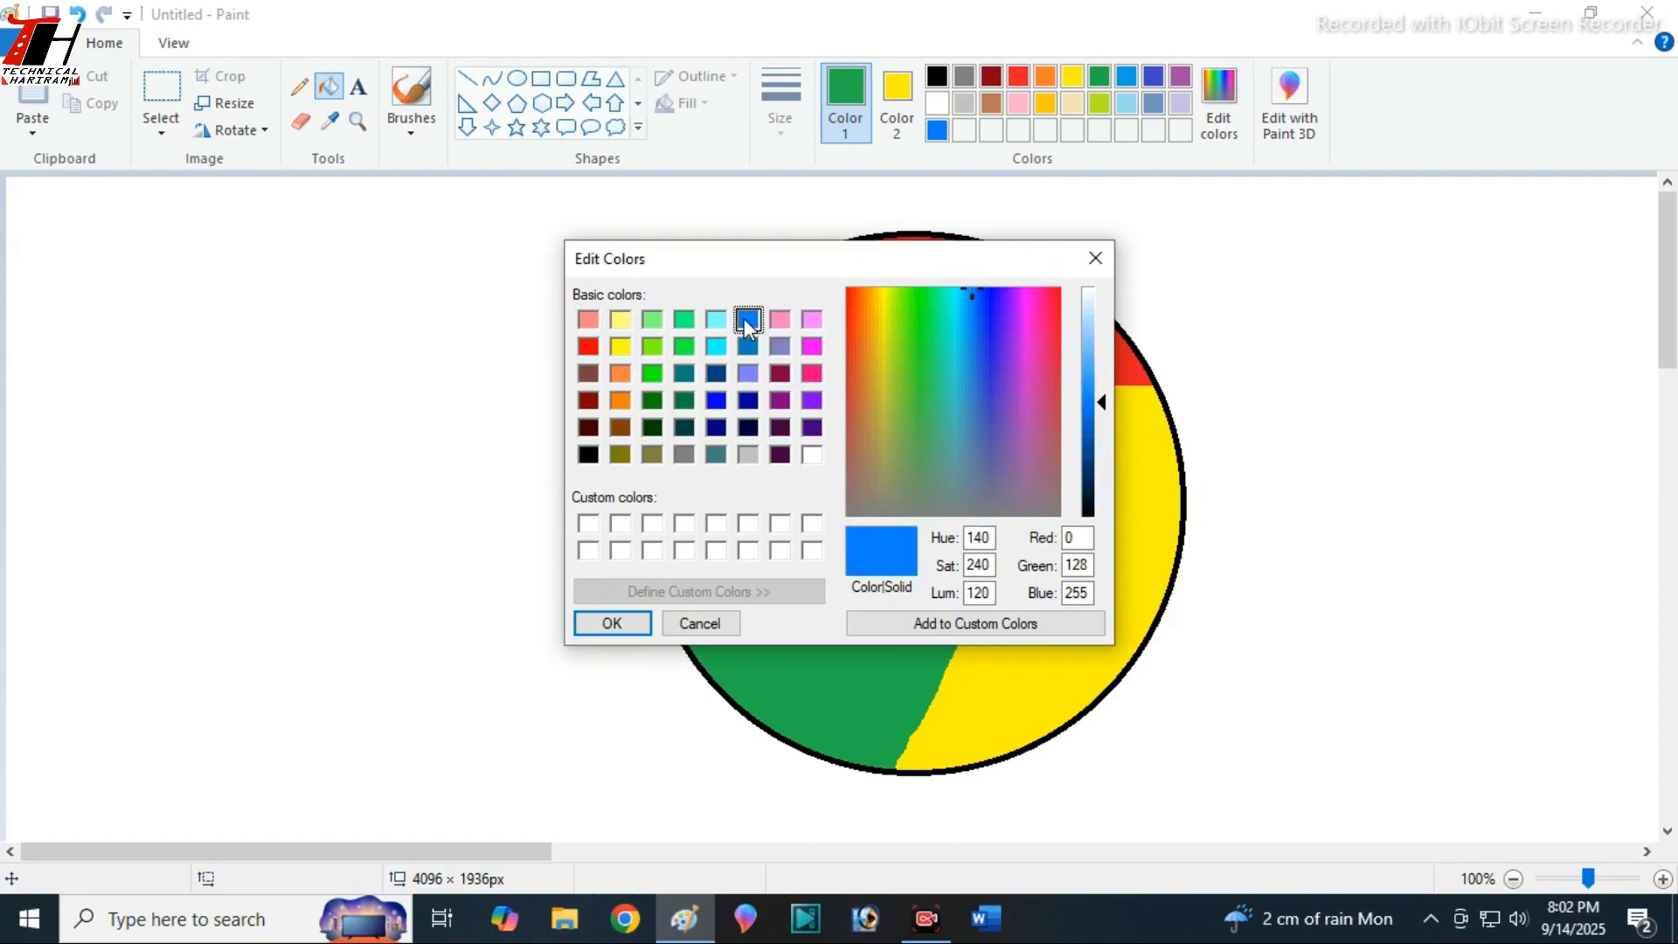
pyautogui.click(611, 623)
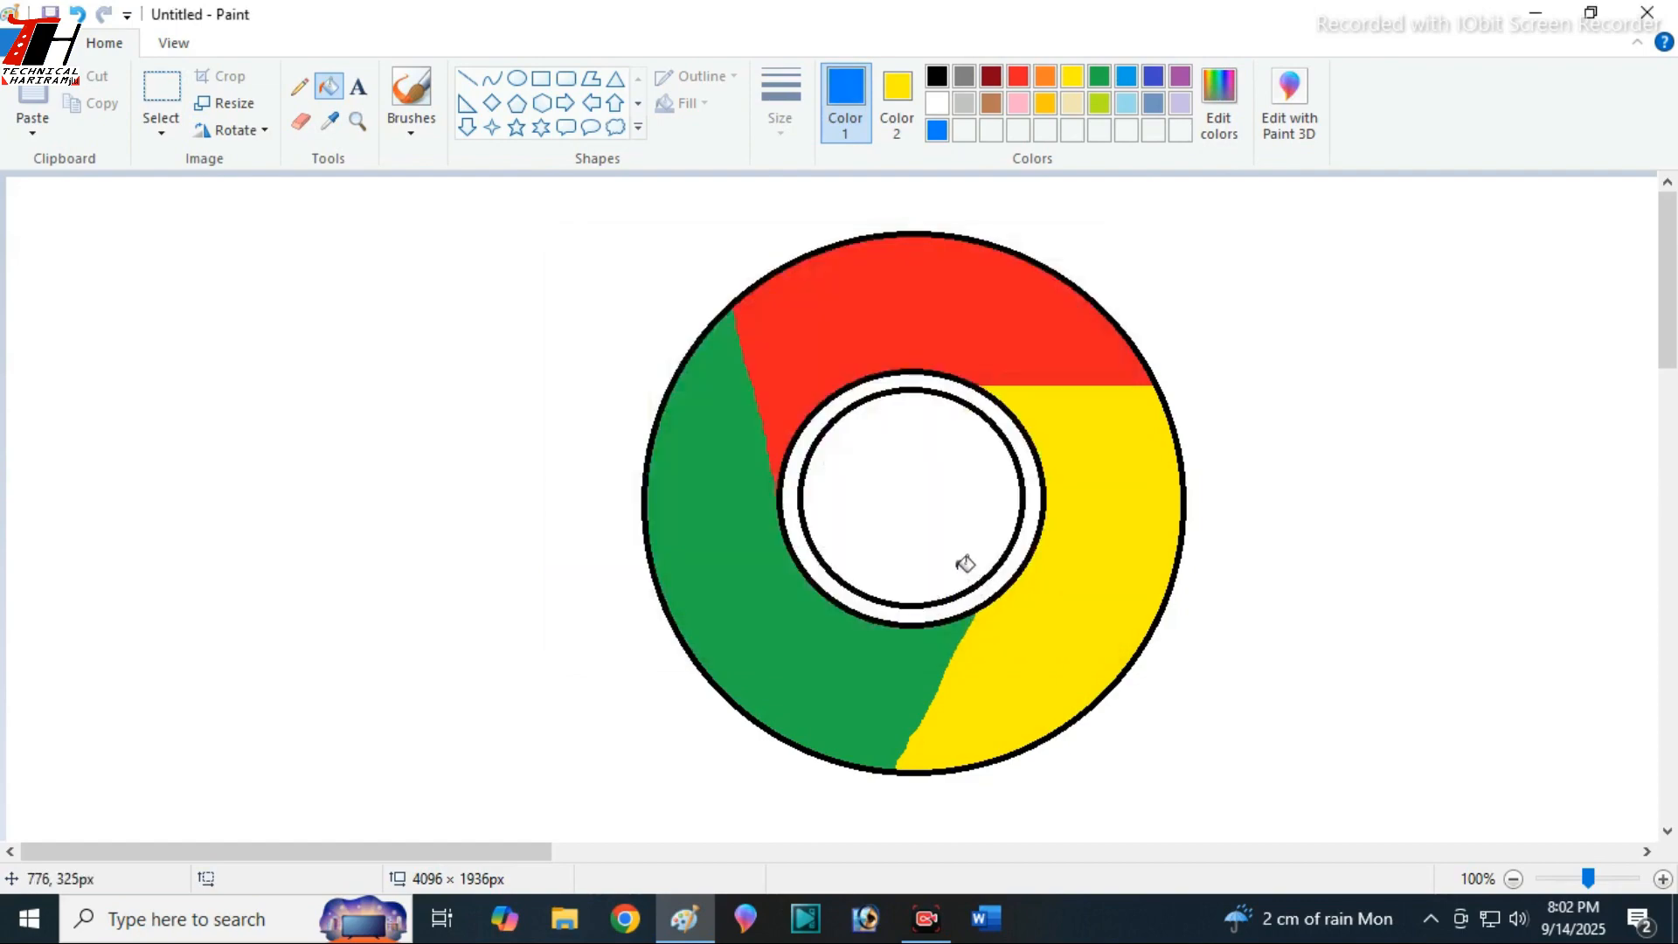
pyautogui.click(927, 484)
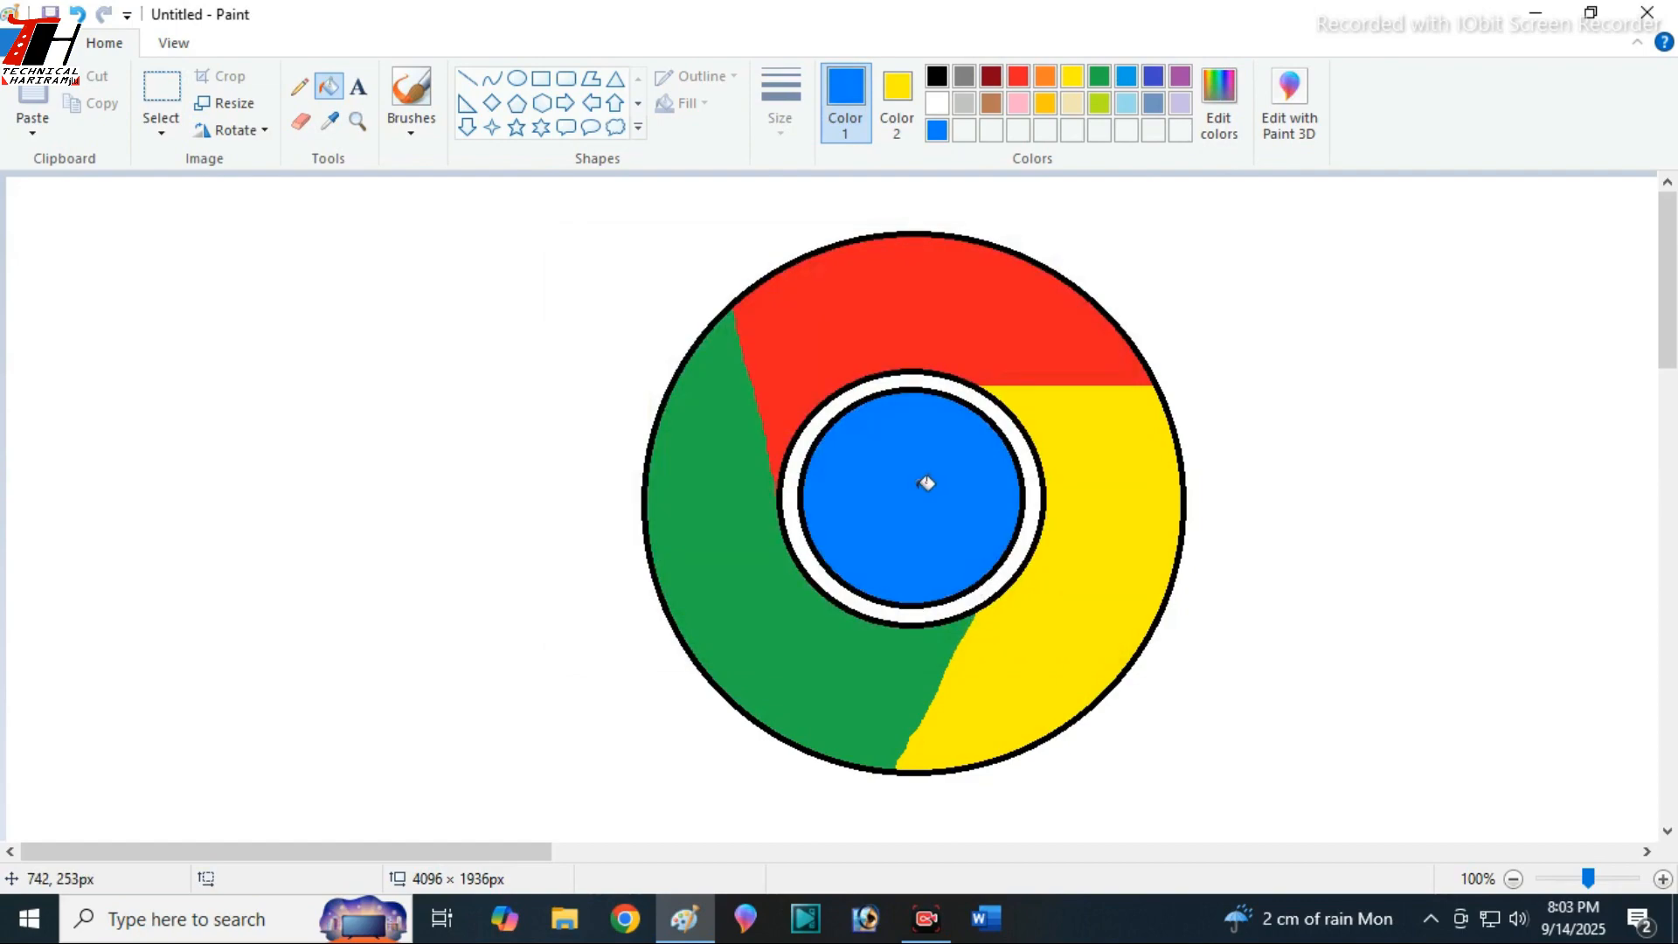
# Fill the narrow ring around the blue circle with light gray and recolor the blue circle's black outline in the same blue
pyautogui.click(964, 103)
pyautogui.click(1012, 419)
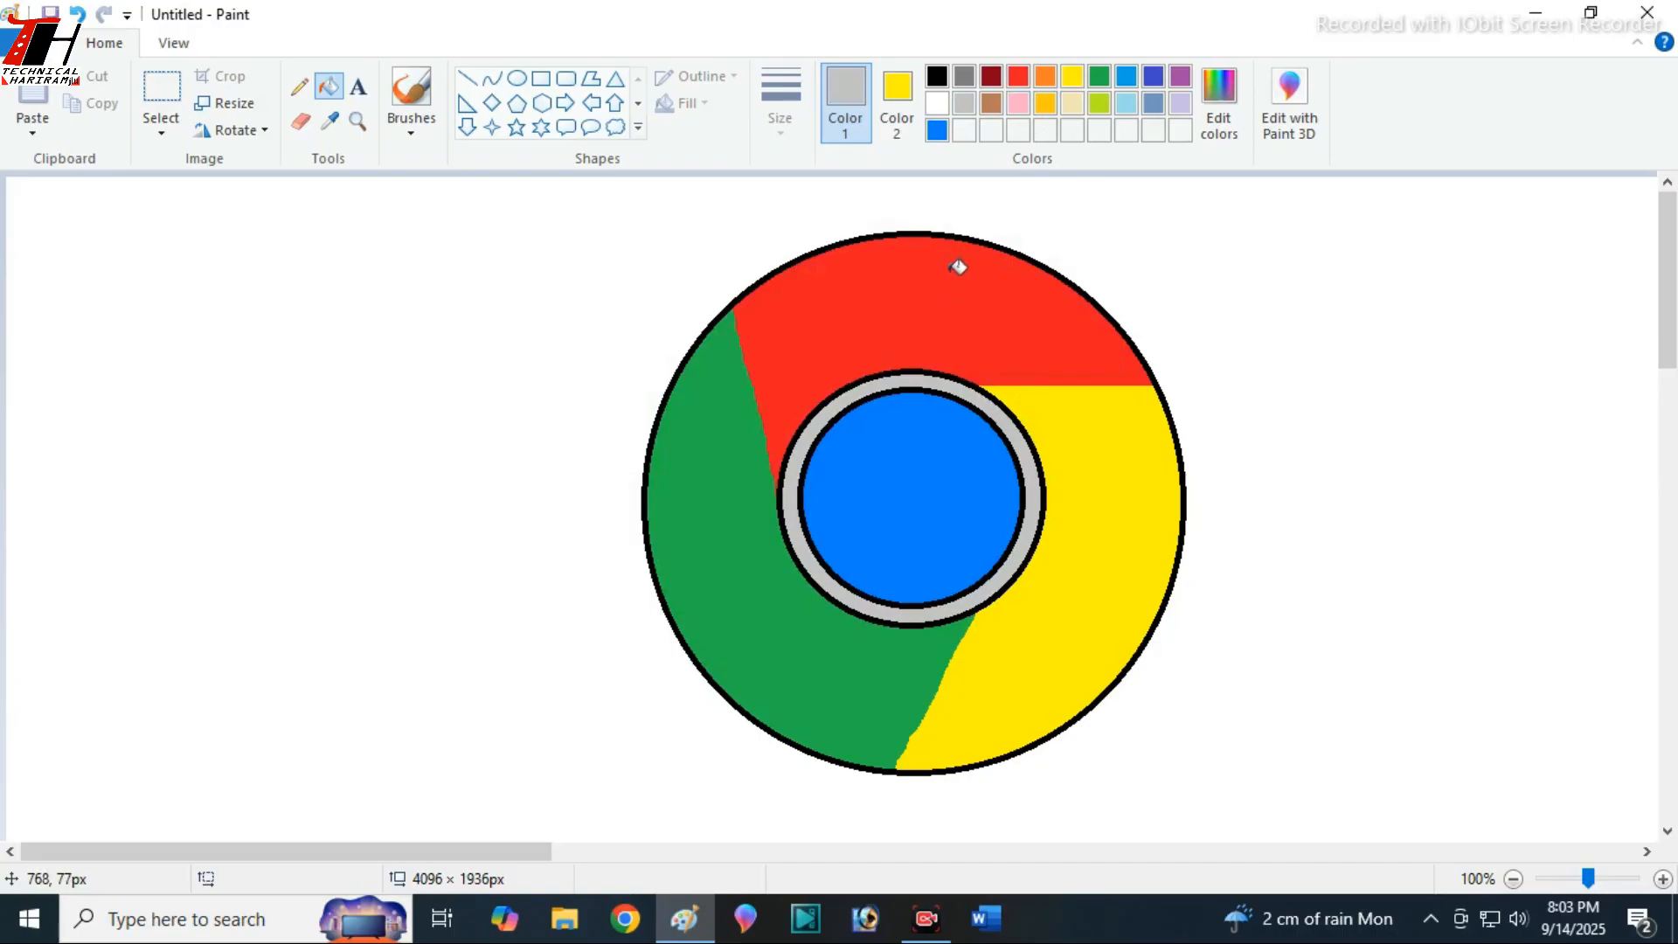
pyautogui.click(938, 131)
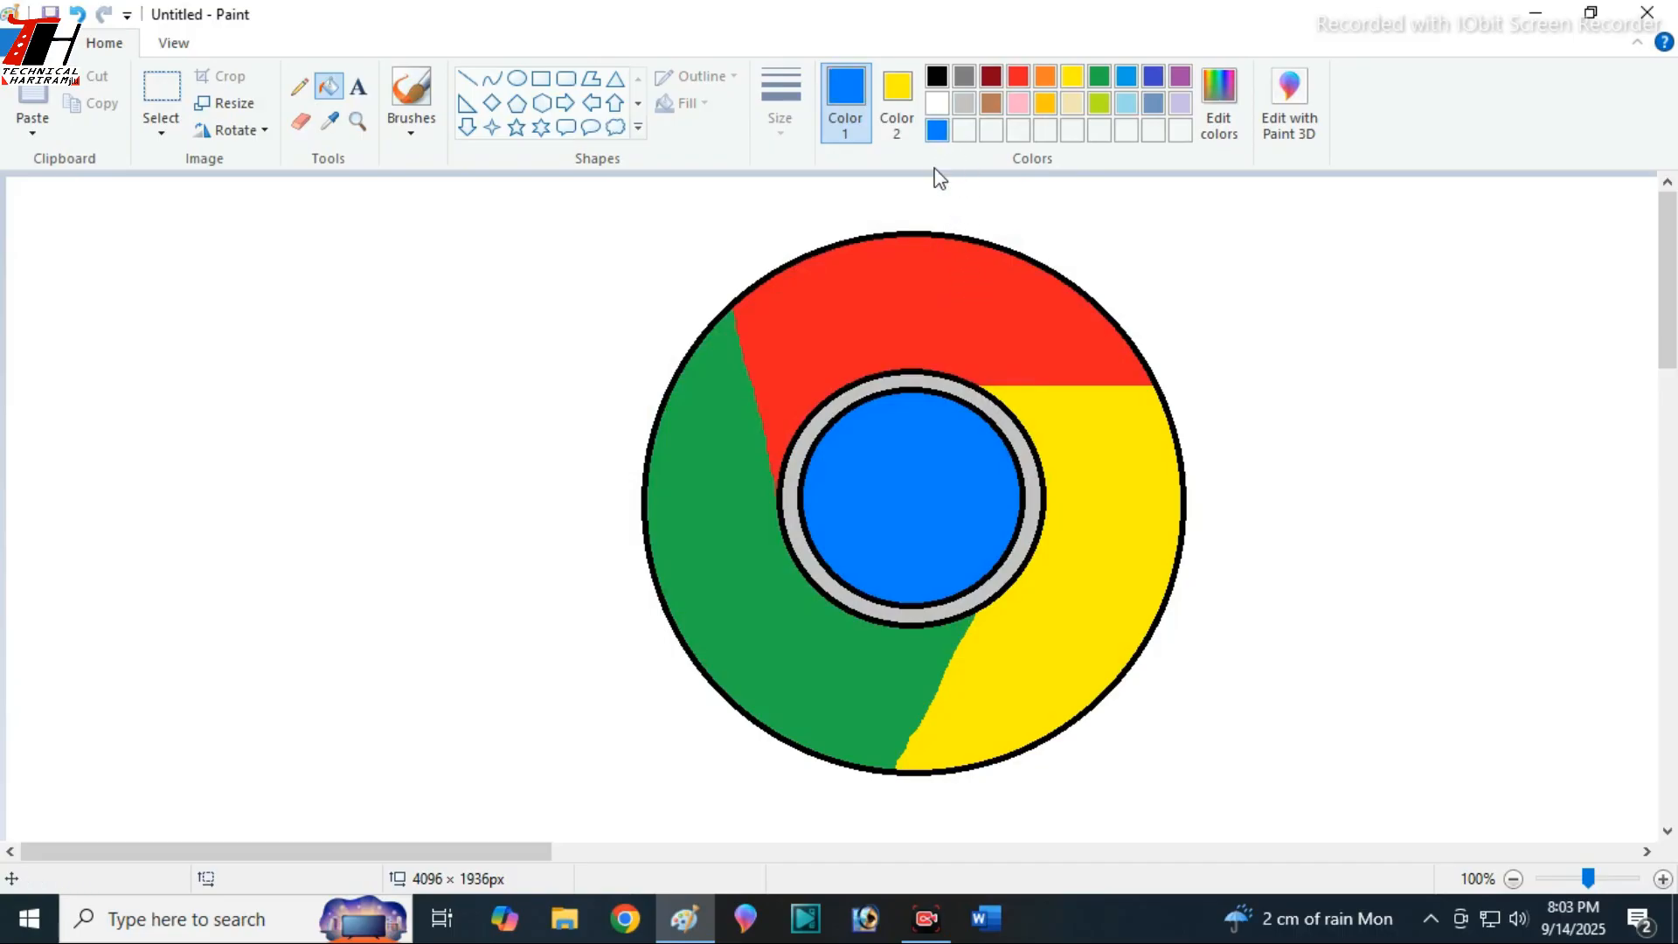
pyautogui.click(962, 396)
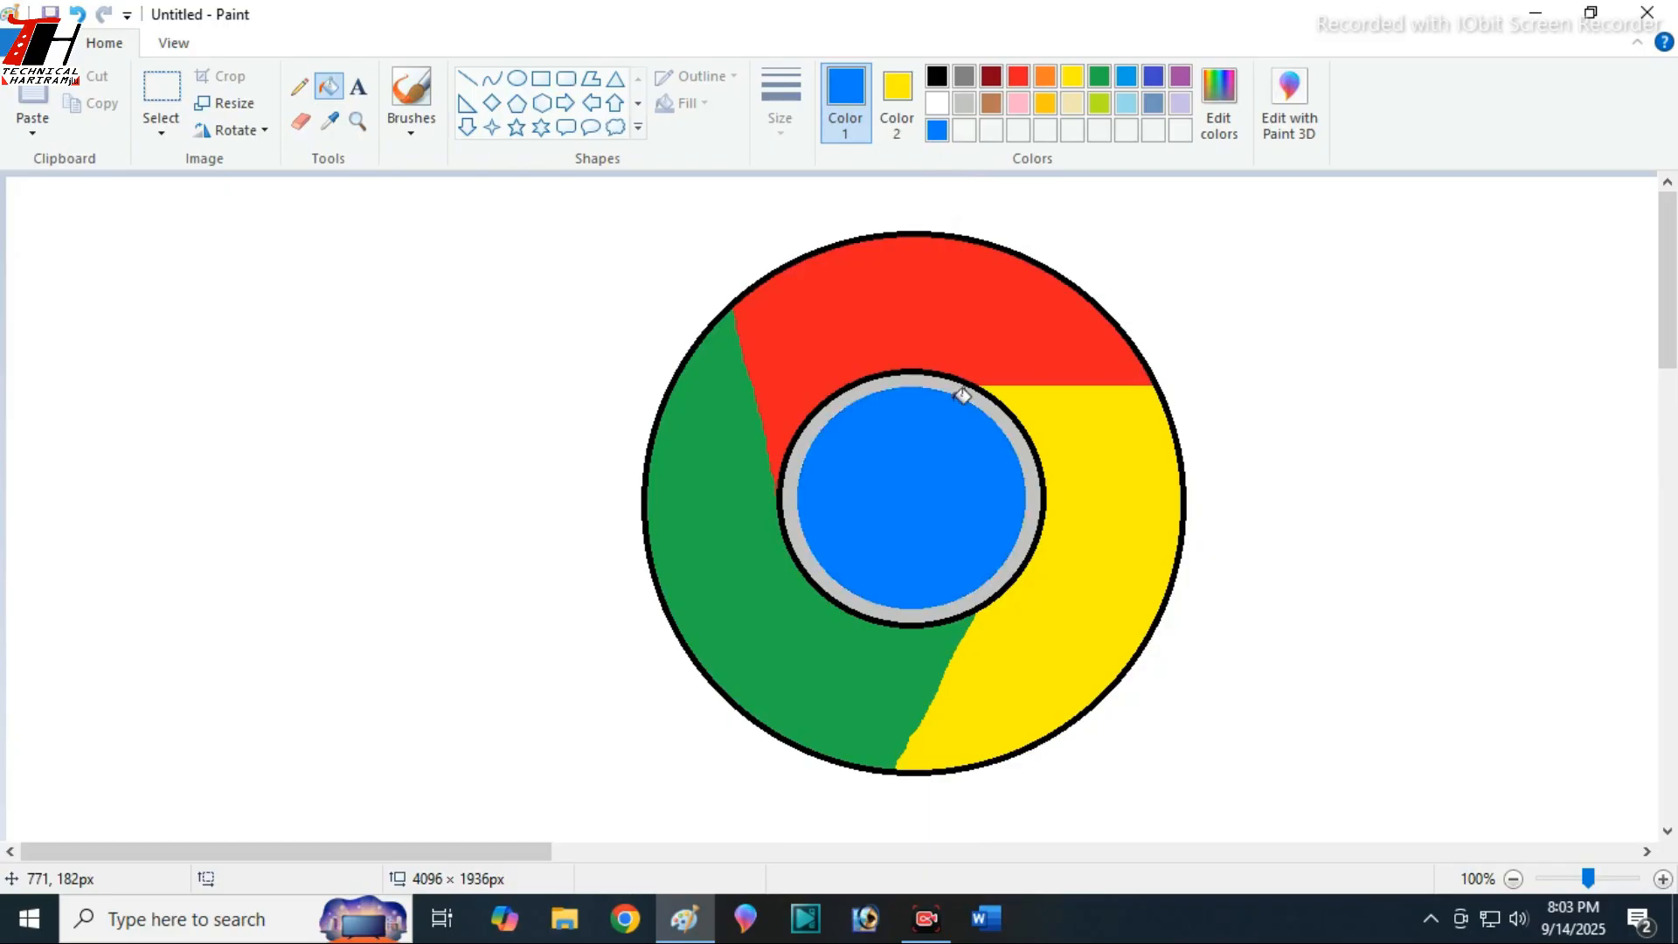
# Fill the narrow gray ring, the black outline around it and the logo's outermost black outline with white
pyautogui.click(937, 105)
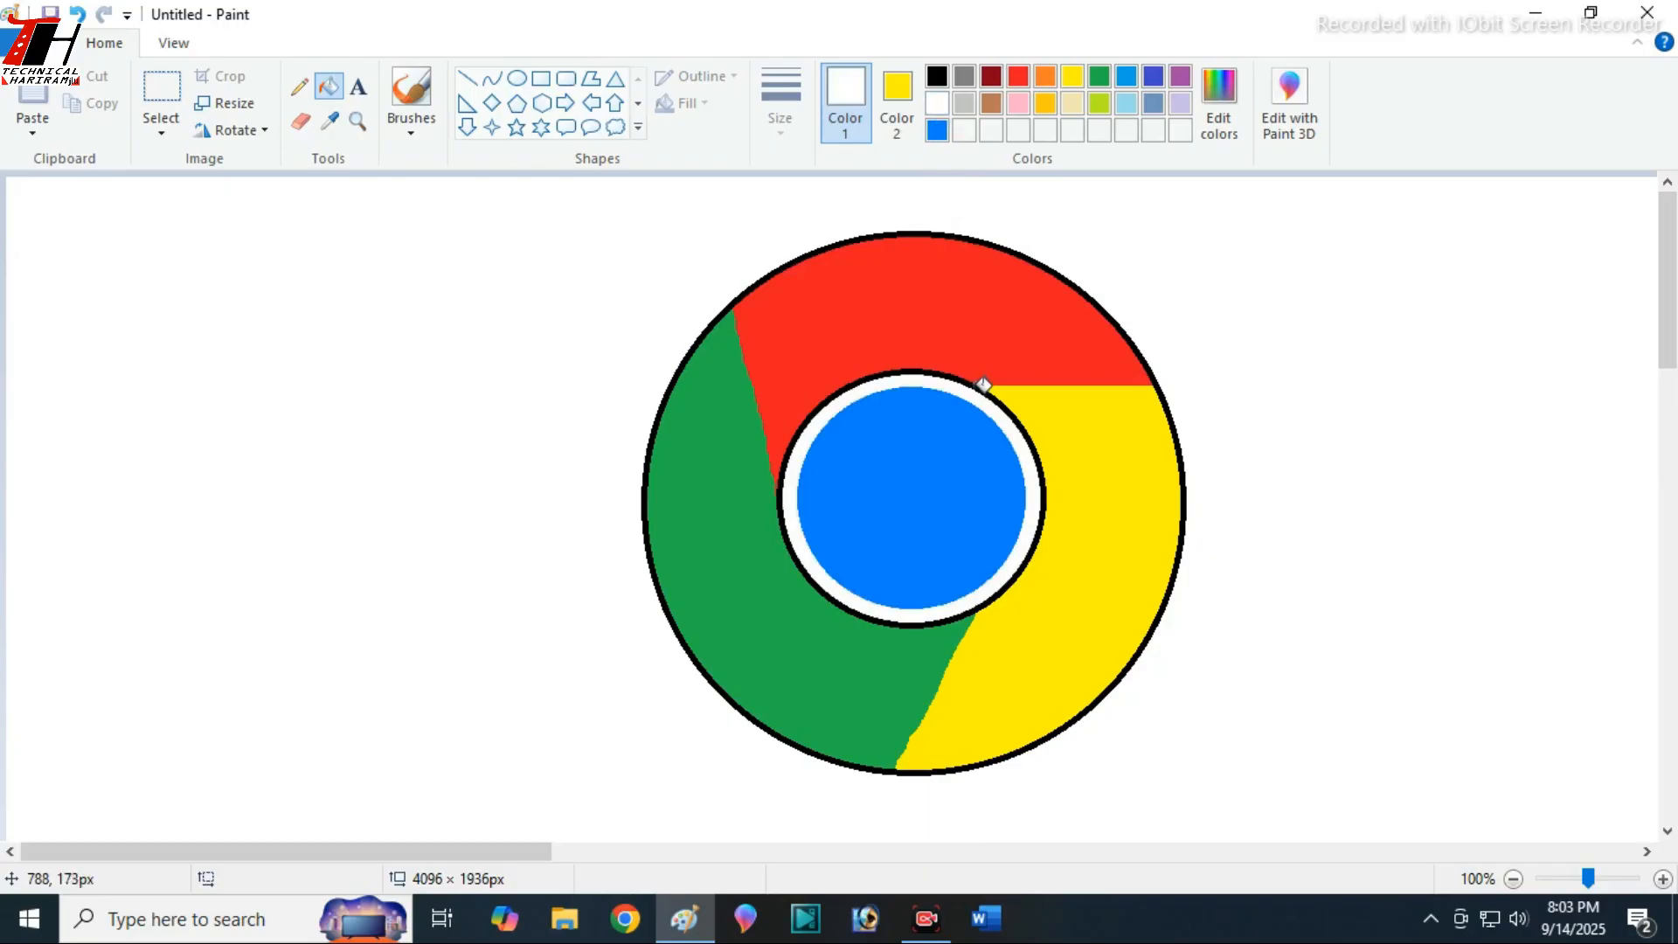
pyautogui.click(982, 385)
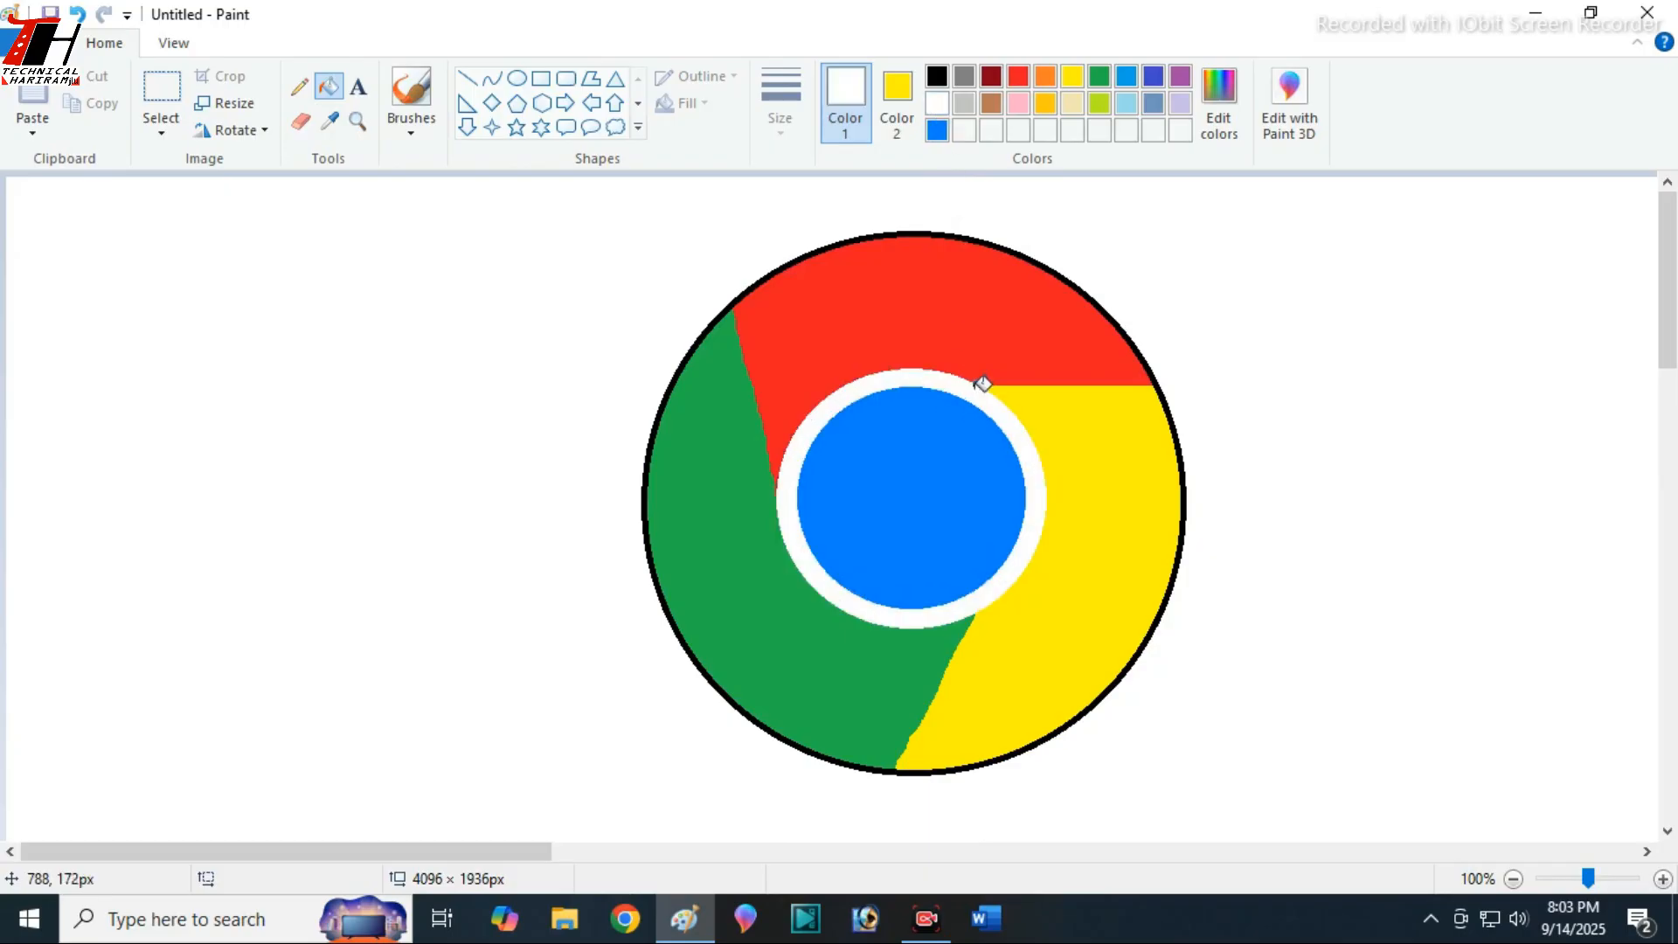
pyautogui.click(1119, 318)
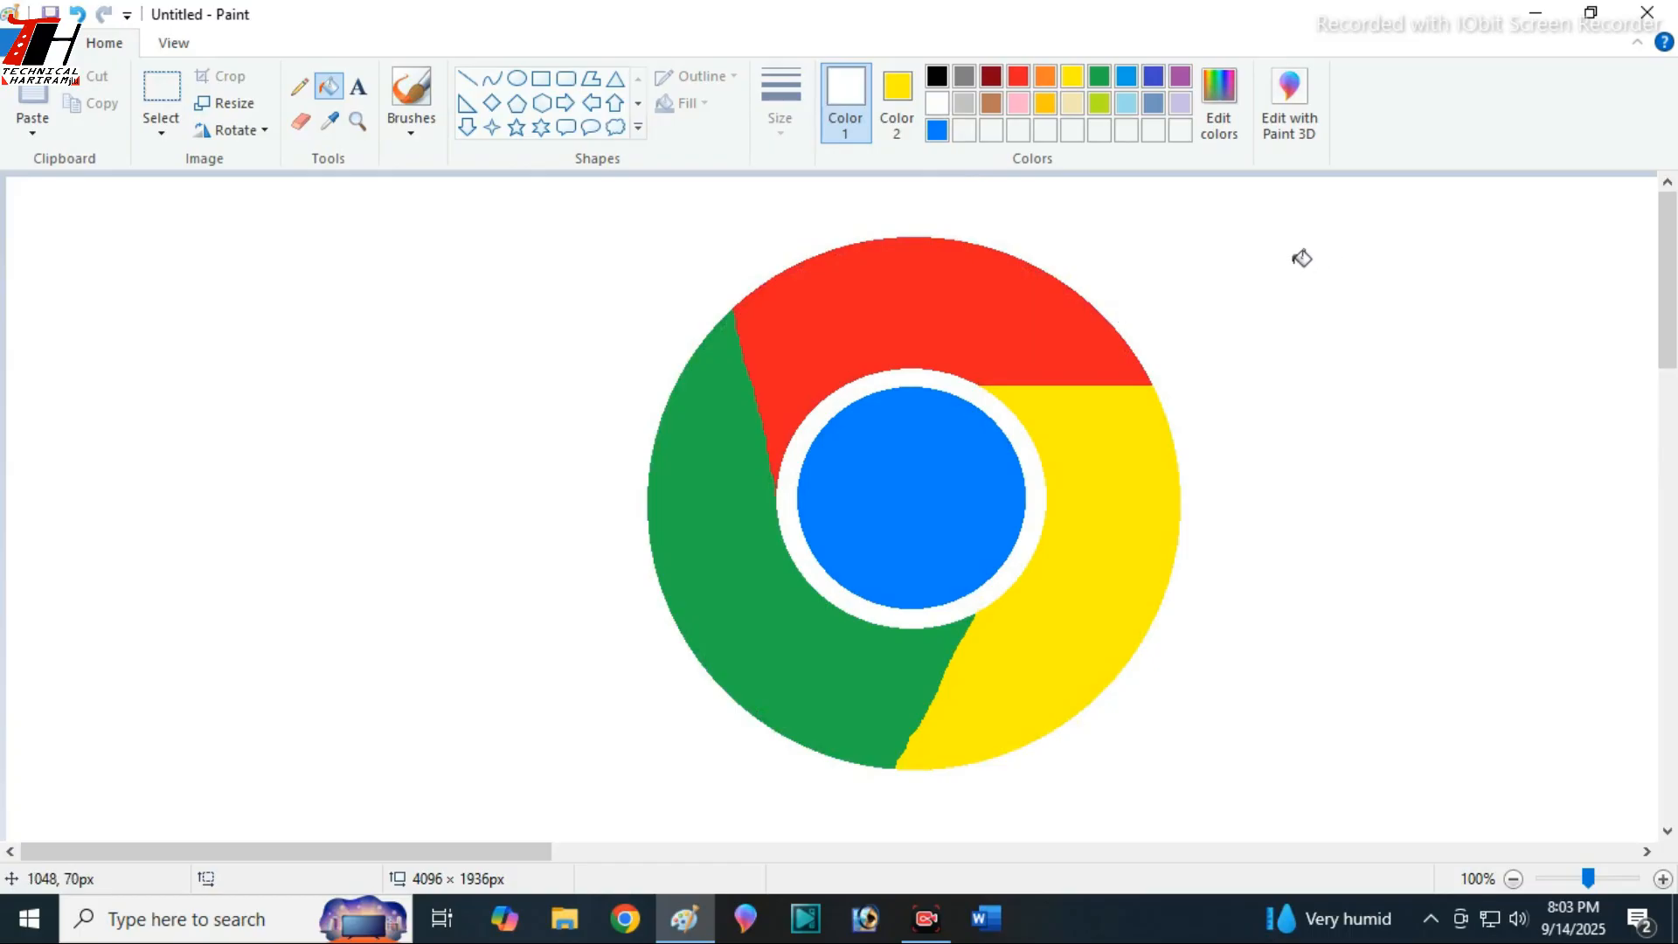